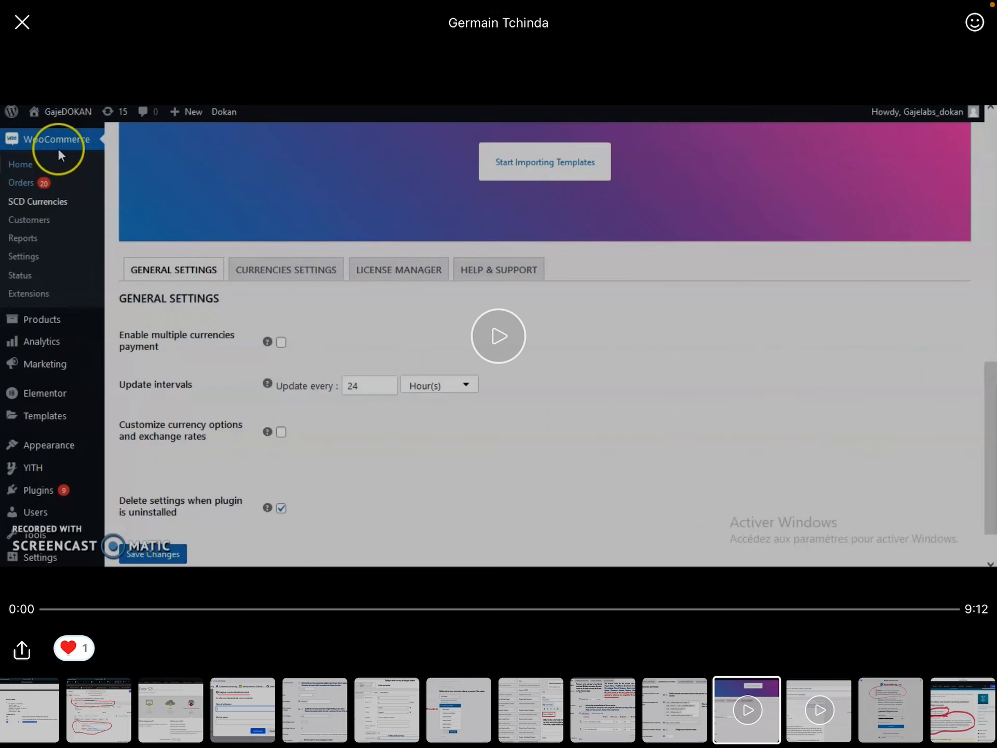
left_click(499, 336)
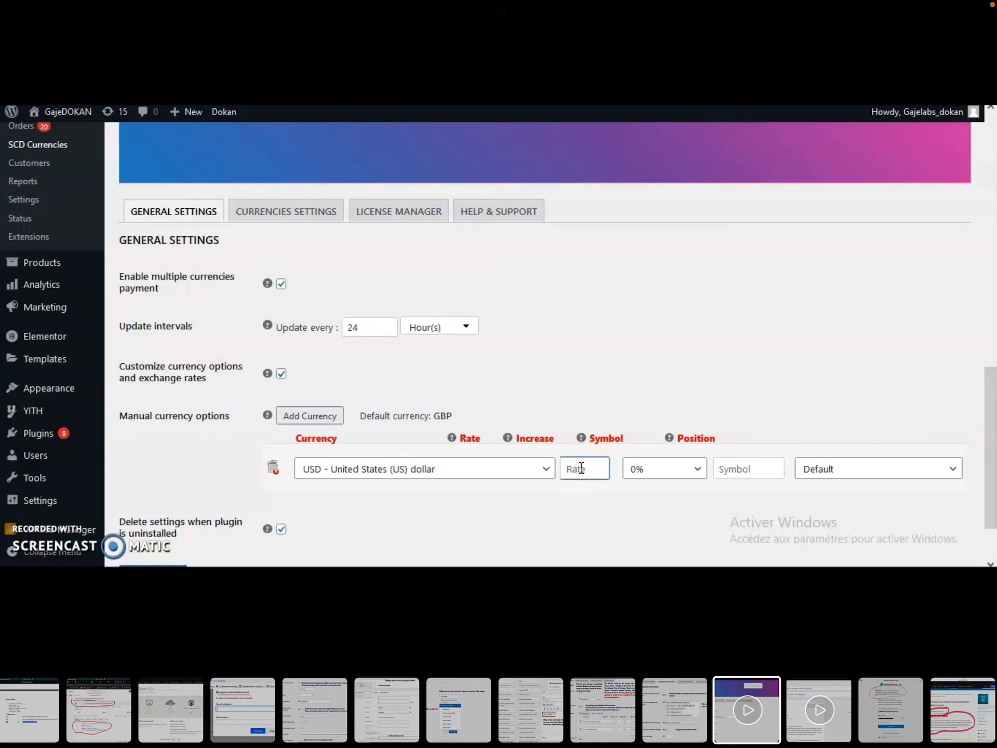
Give the US dollar a rate of 2, the symbol $USD and the position Left Country (AUD 79$).
left_click(743, 469)
type("USD")
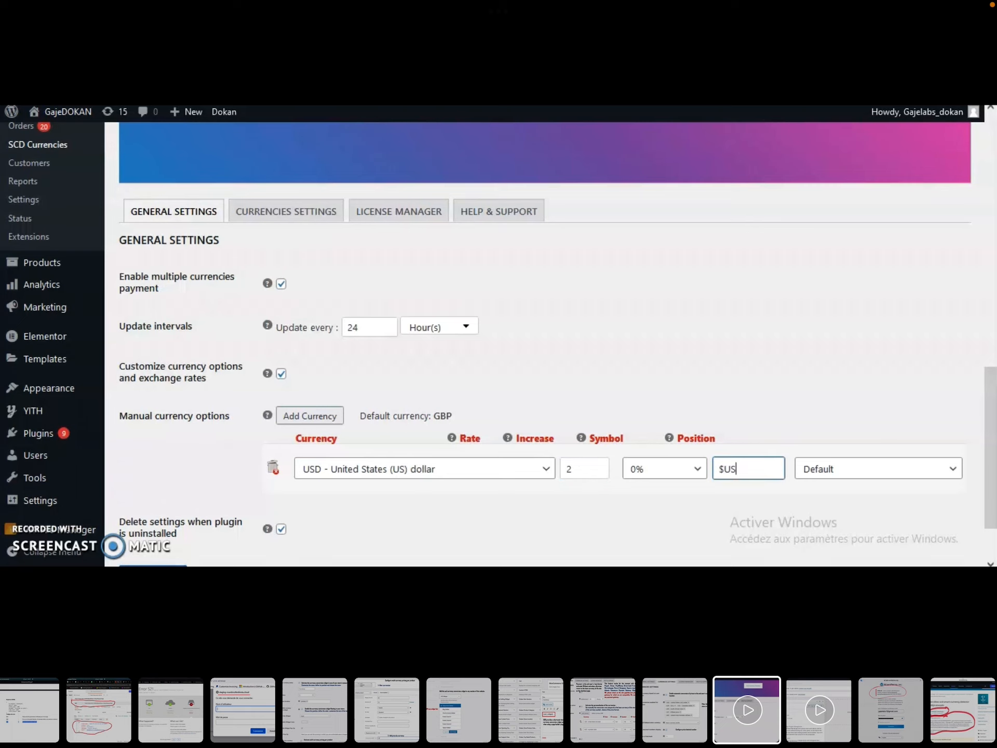
left_click(948, 471)
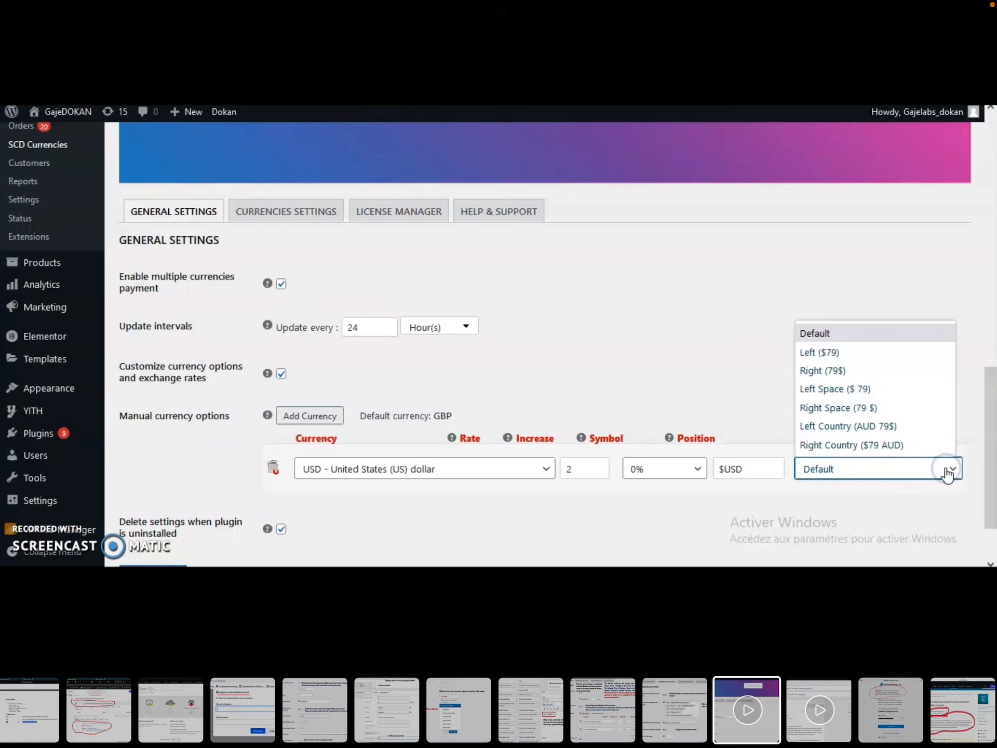
left_click(862, 427)
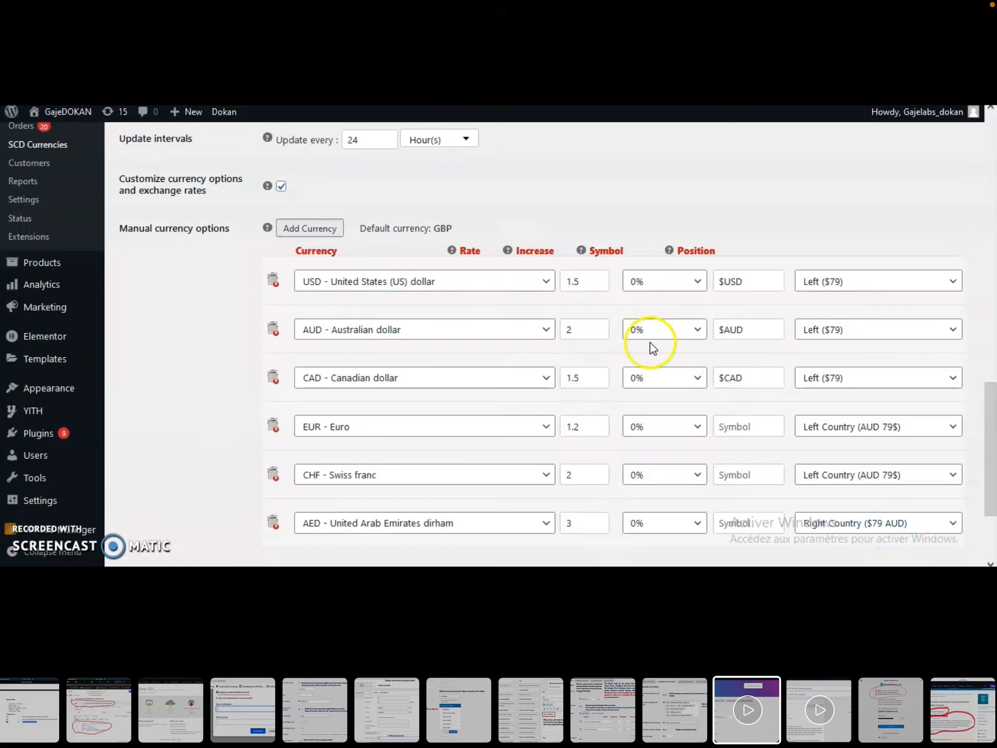
Set the increase to 2% for the United Arab Emirates dirham and the Swiss franc.
left_click(696, 525)
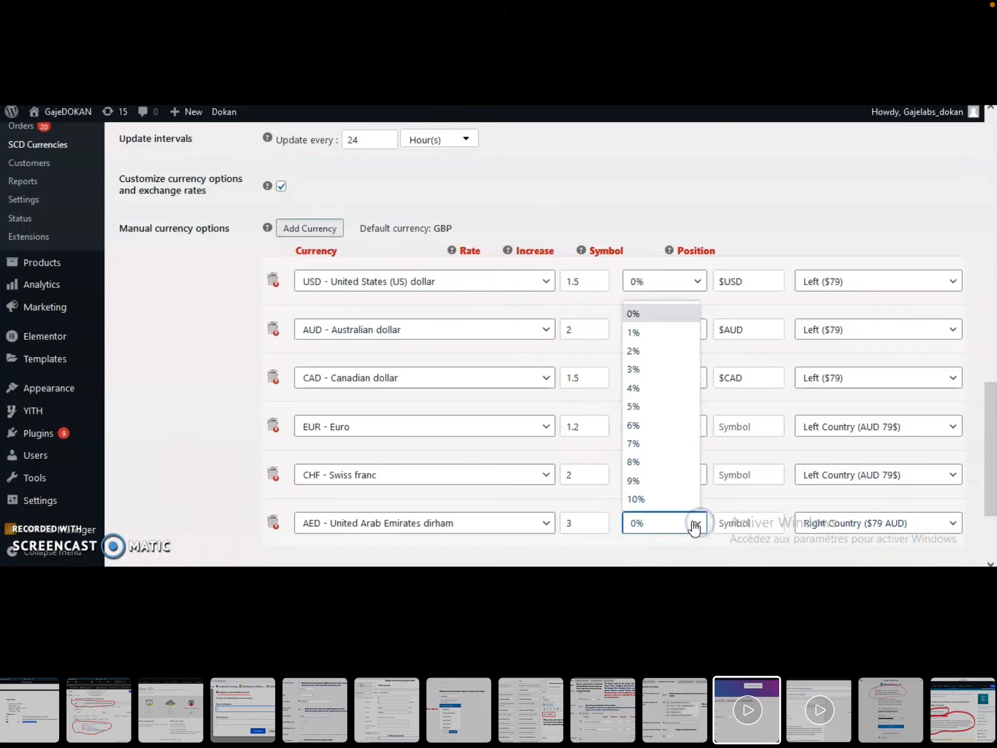
left_click(650, 349)
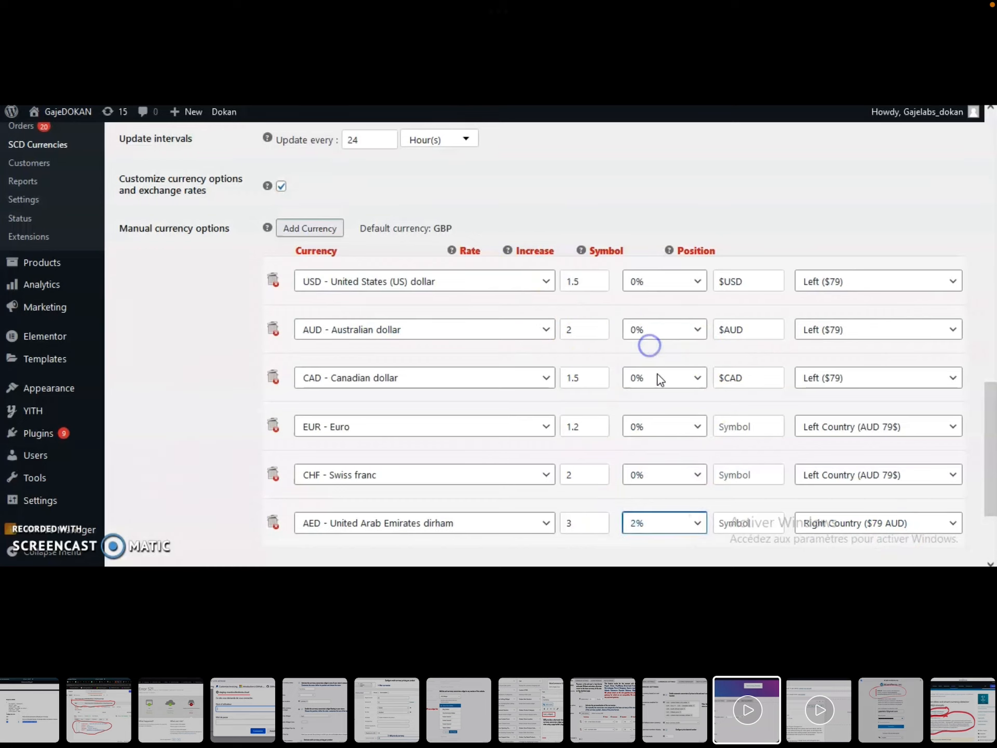
left_click(699, 476)
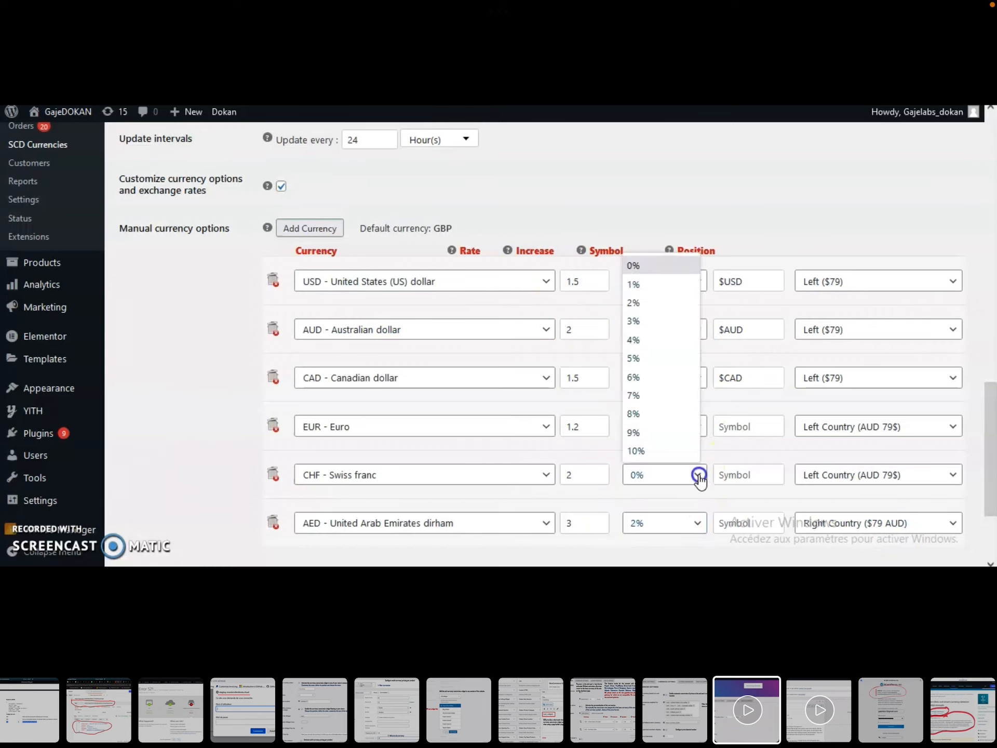
left_click(640, 302)
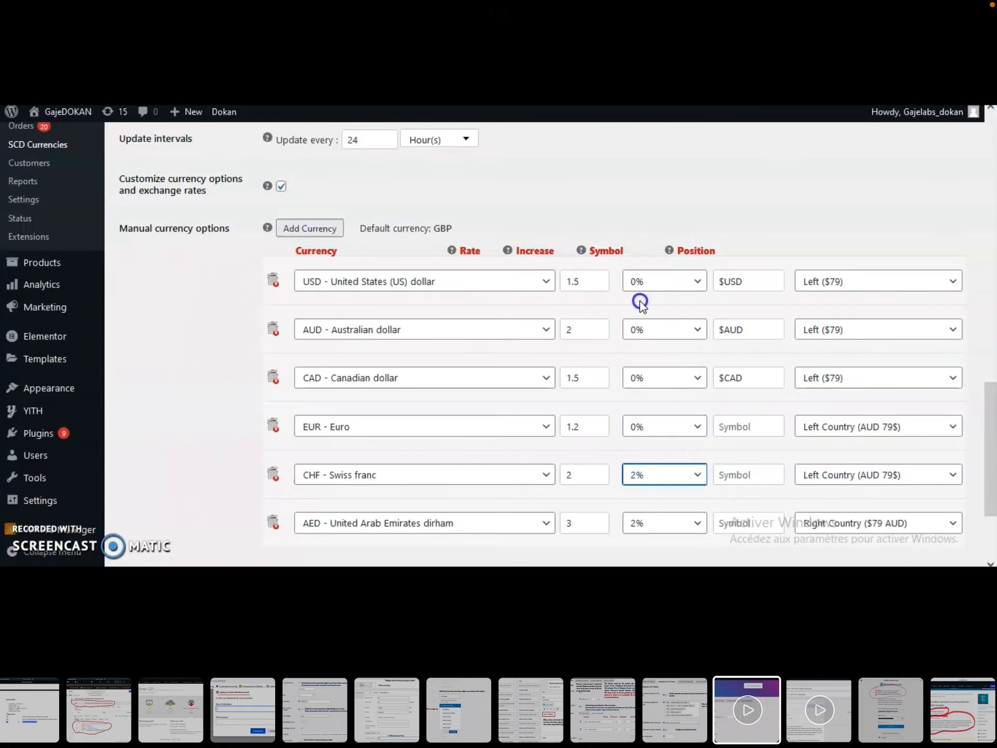
Set the increase to 1% for the Euro and the Canadian dollar, and save the currency settings.
left_click(699, 426)
left_click(636, 237)
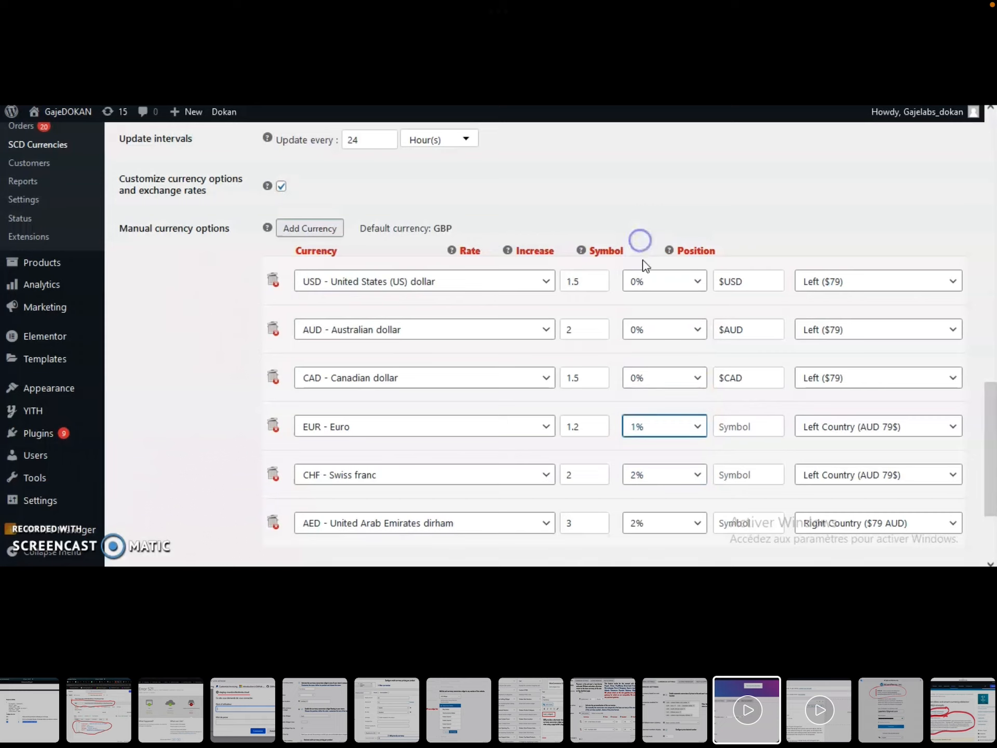
left_click(698, 381)
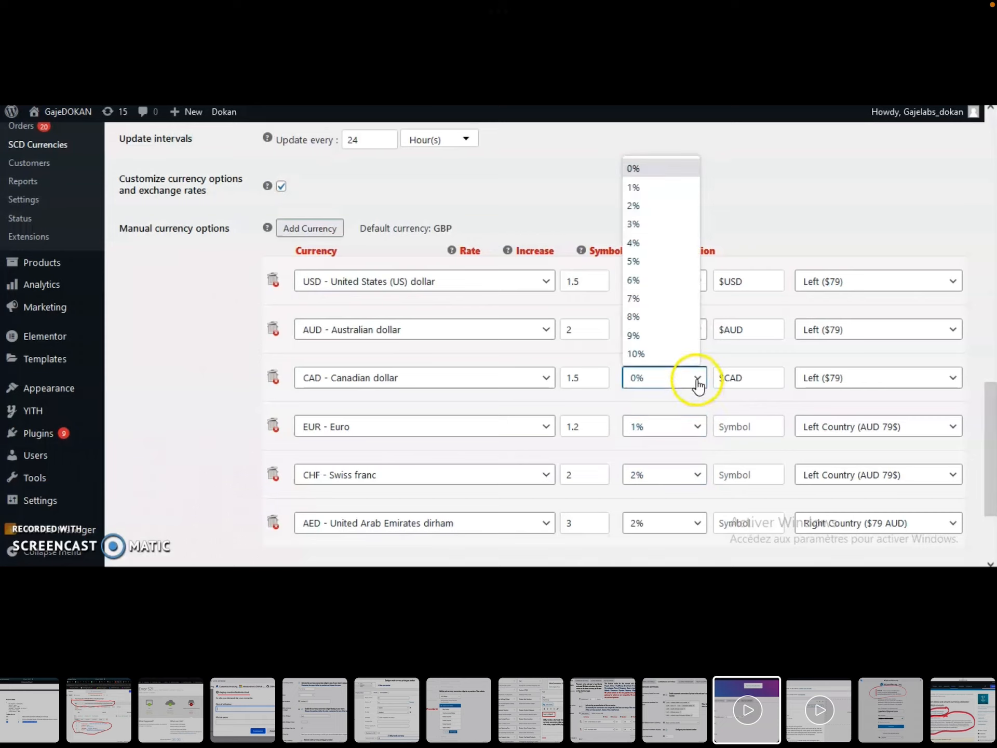
left_click(635, 187)
left_click(651, 203)
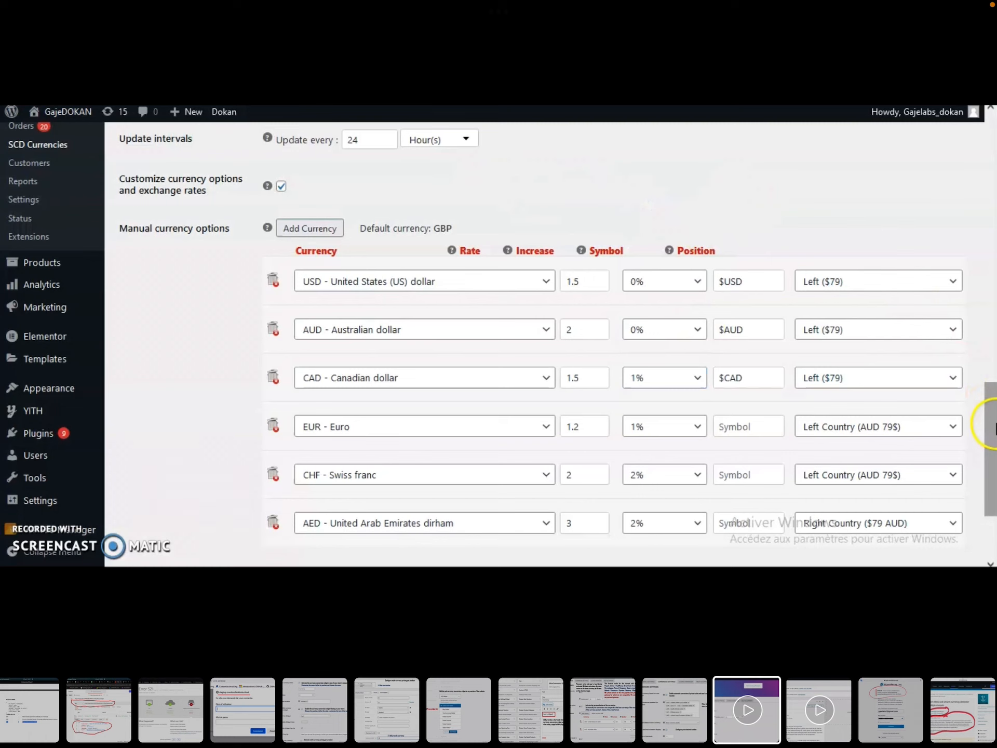
left_click_drag(993, 423, 994, 462)
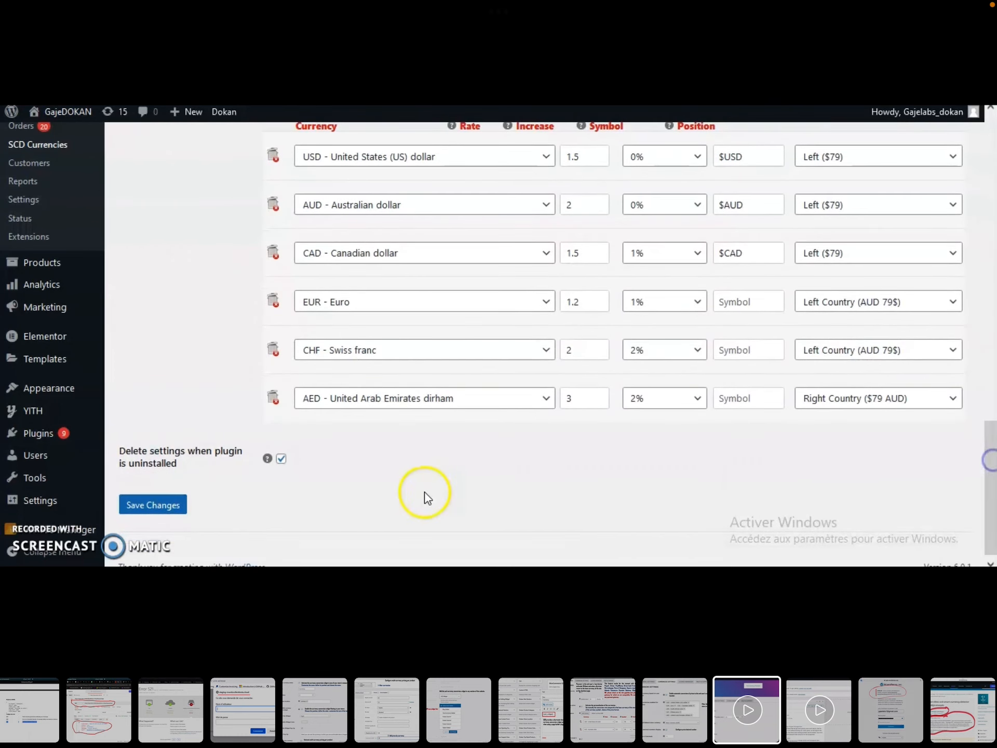
left_click(152, 504)
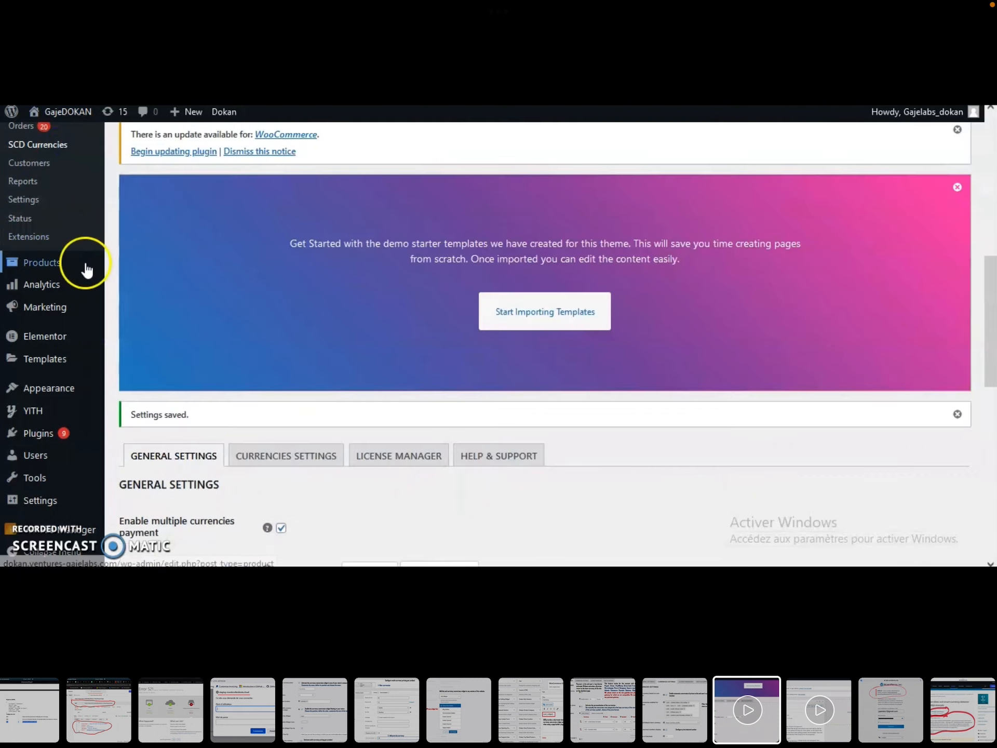
Add a new product and title it "Test product price by currency".
mouse_move(49, 265)
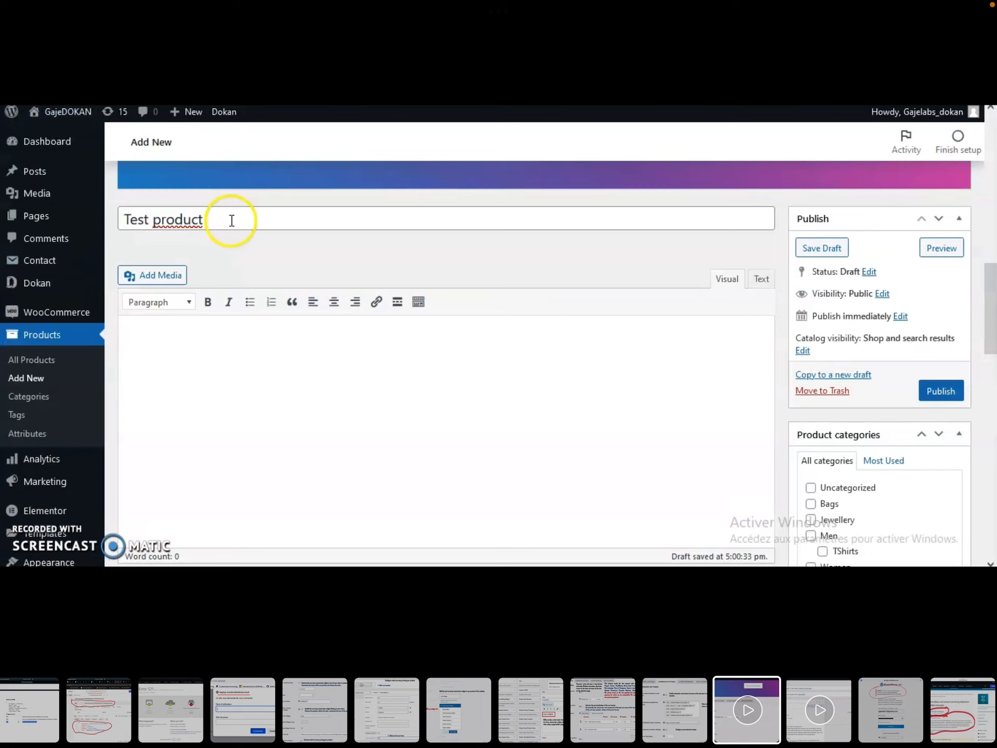
left_click(231, 220)
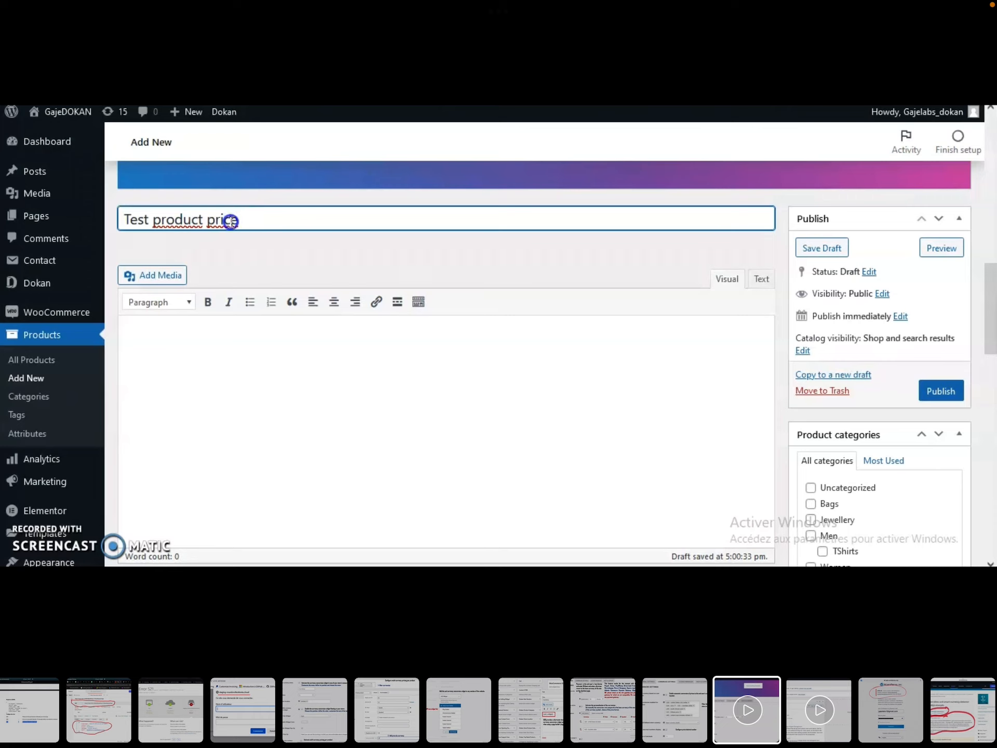
left_click(261, 218)
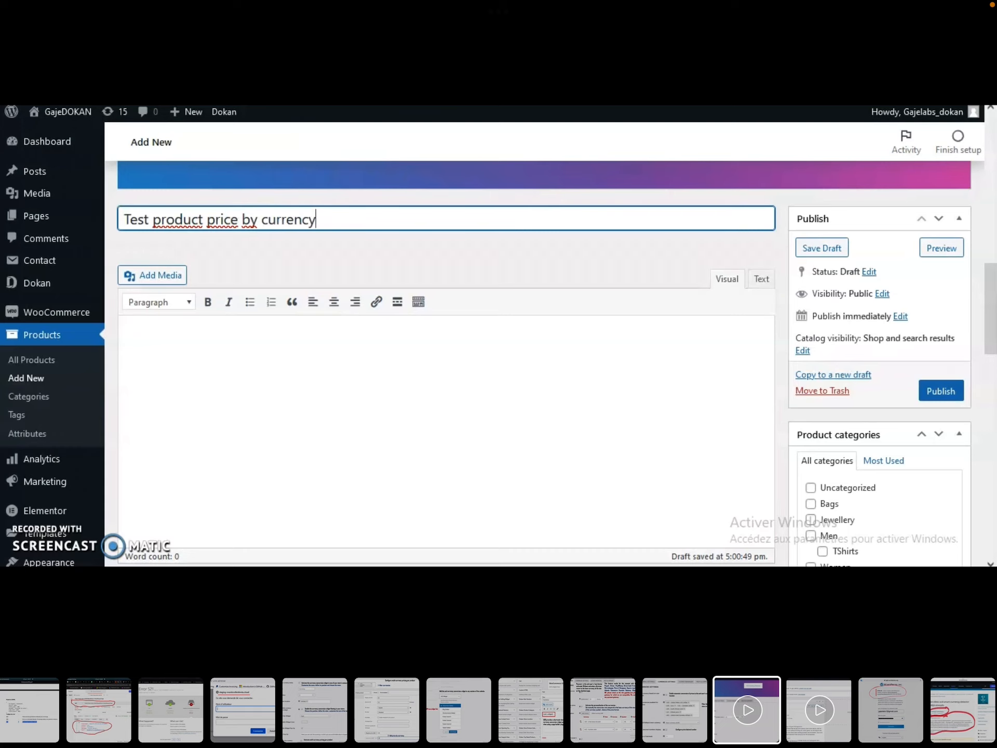
Assign EUR - Euro and CHF - Swiss franc as the currencies set for this product.
left_click_drag(991, 312, 991, 354)
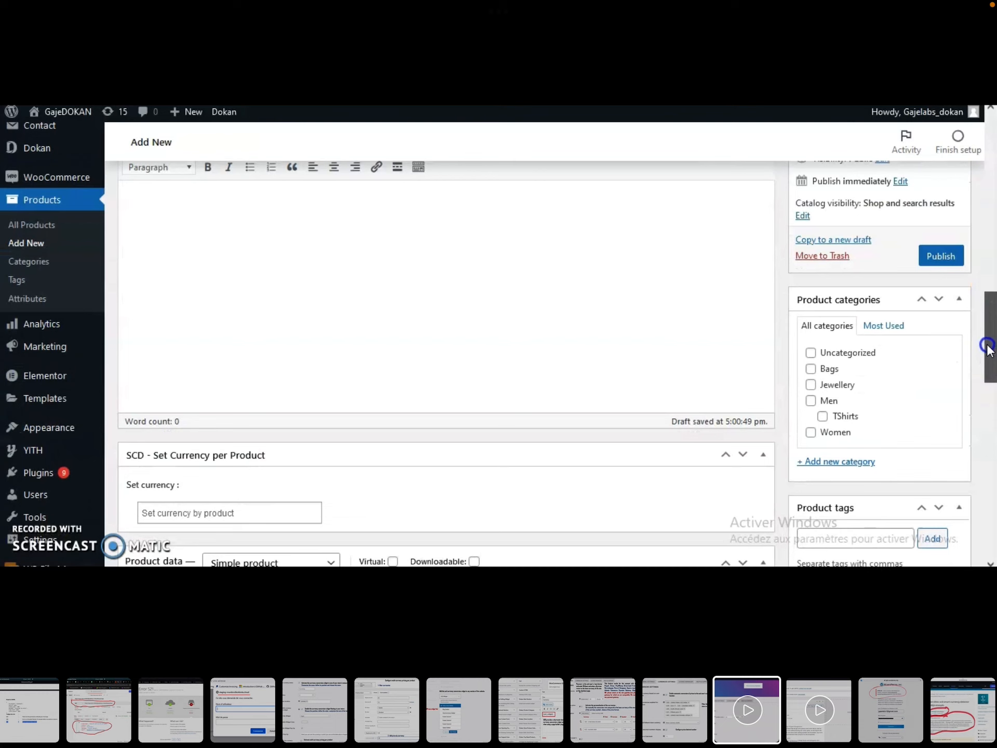
scroll(988, 345, "down", 3)
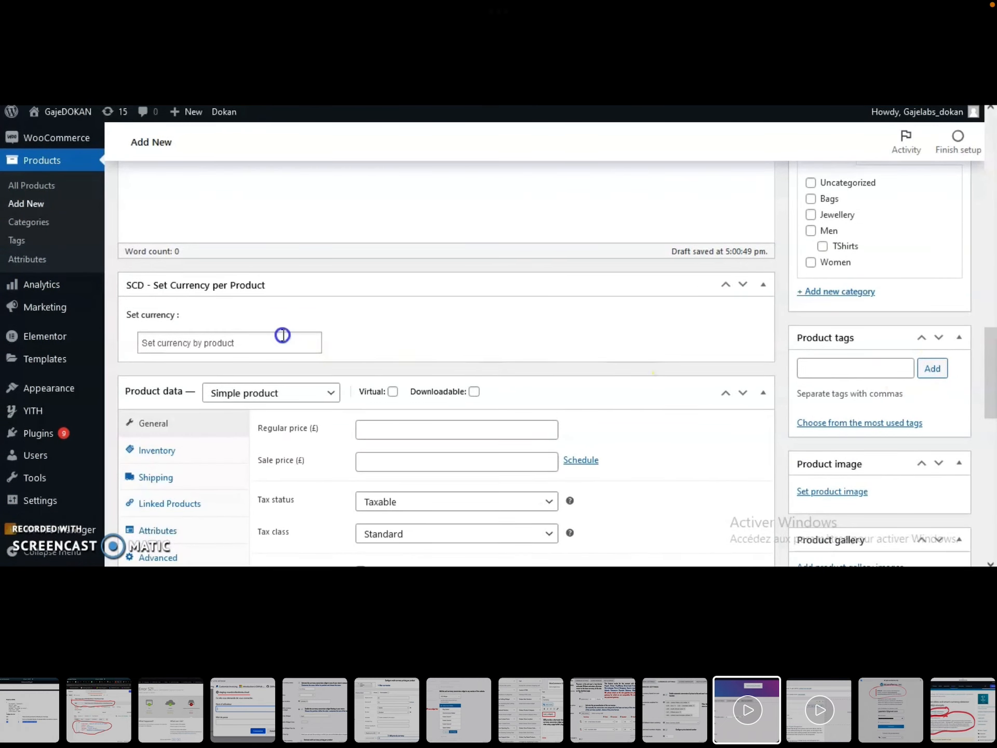
left_click(262, 343)
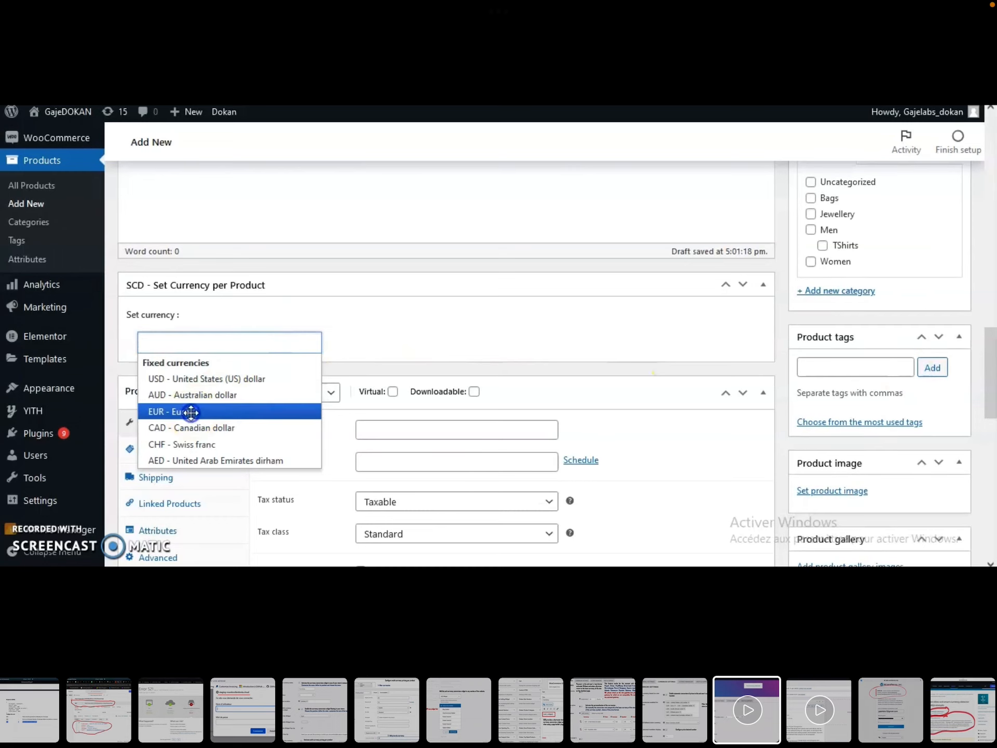
left_click(191, 412)
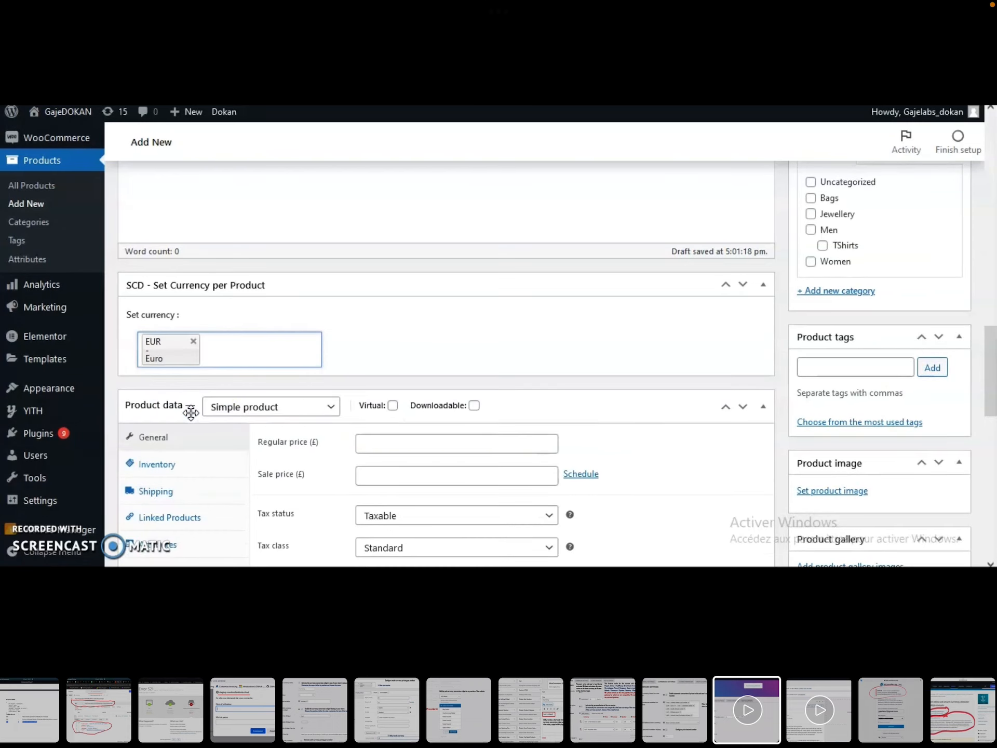
left_click(228, 350)
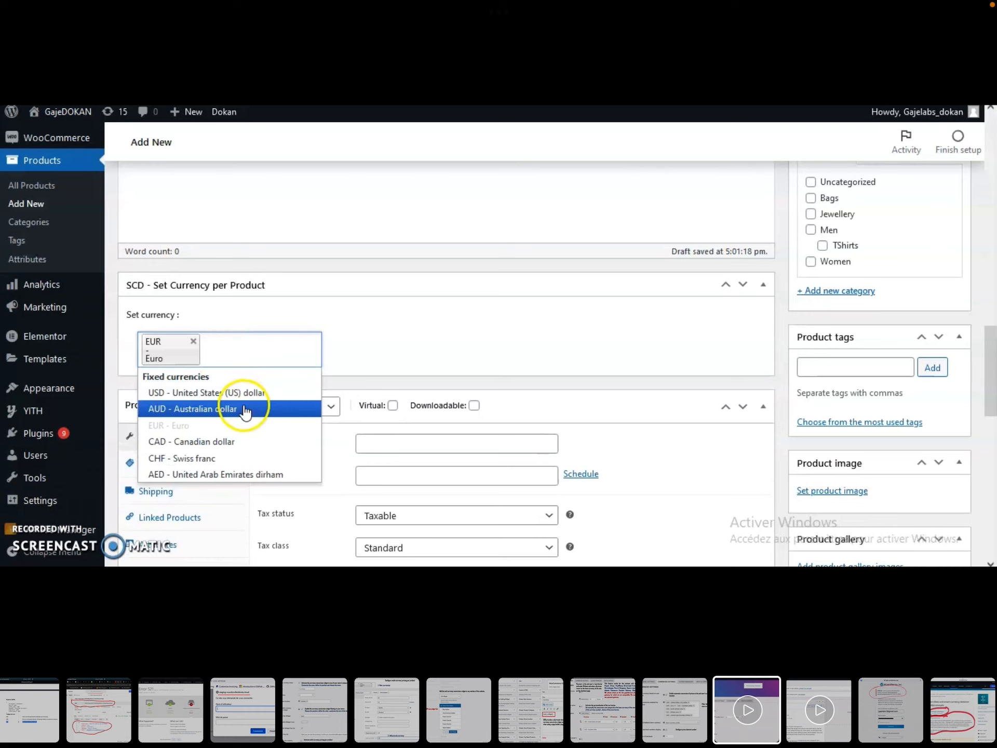
left_click(207, 459)
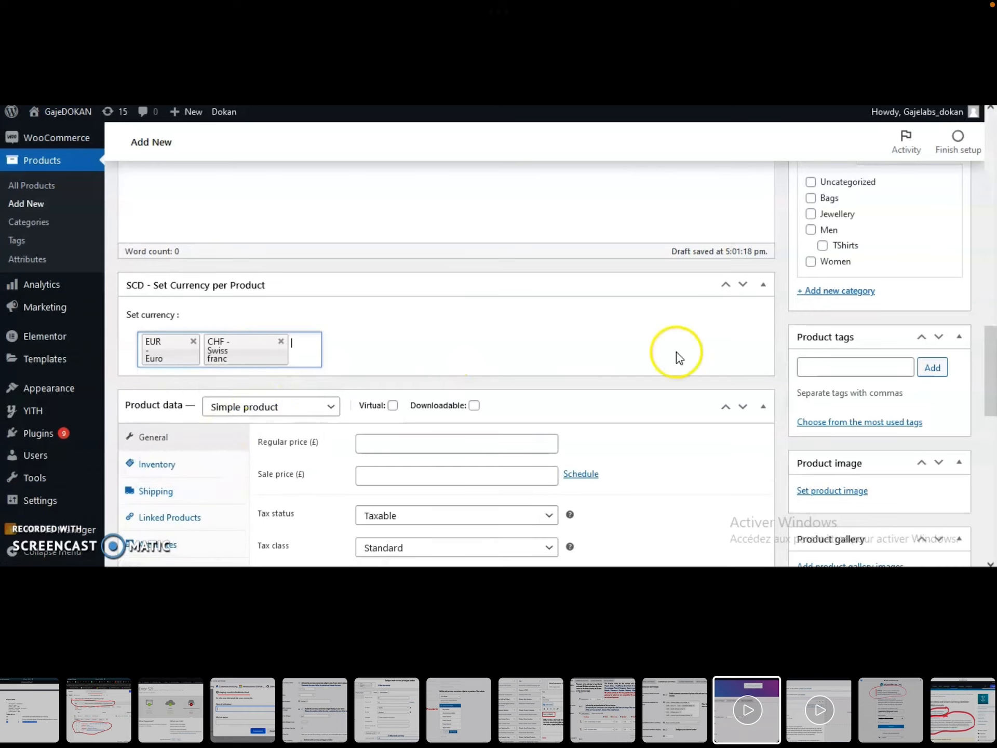
Set the product's regular price in pounds to 80.
left_click_drag(993, 370, 993, 401)
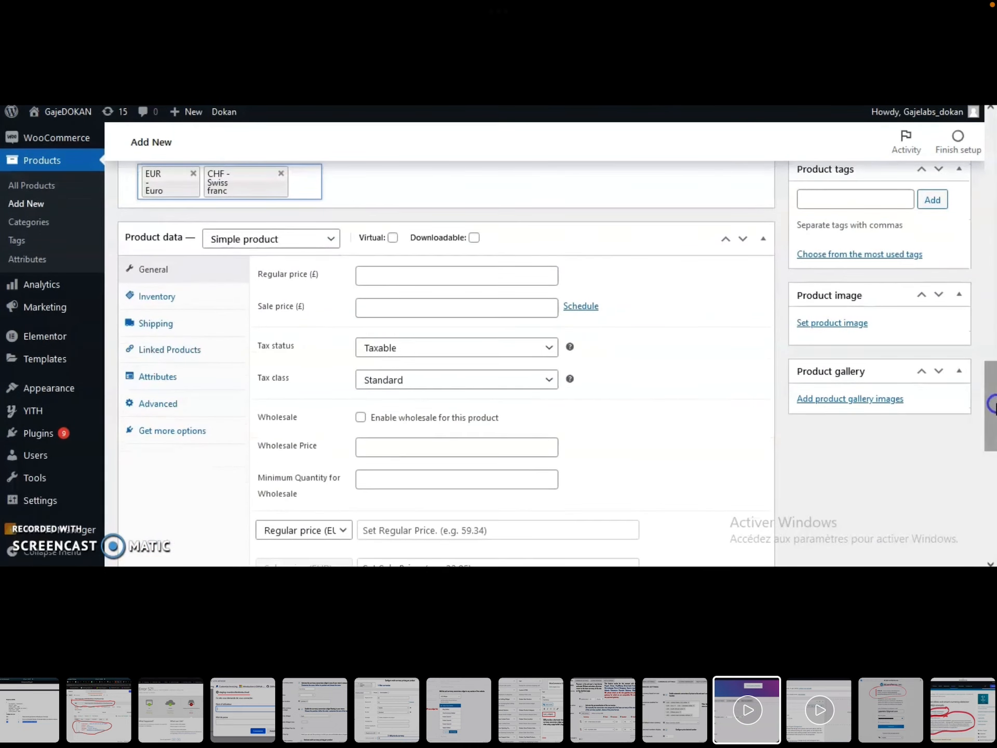
left_click(382, 273)
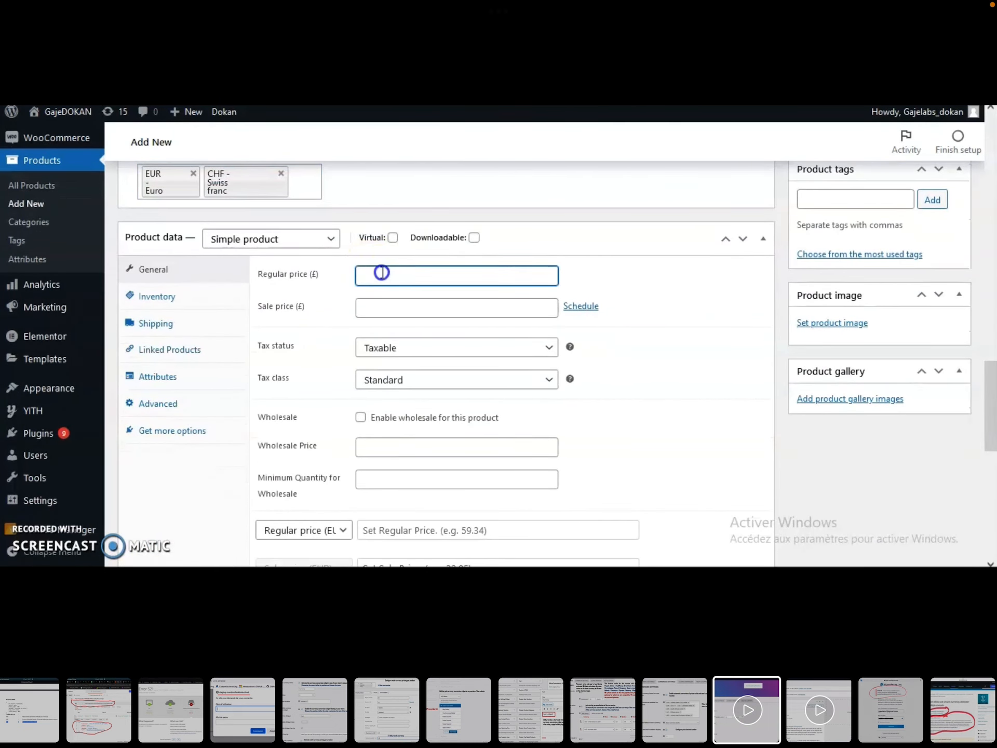
type("80")
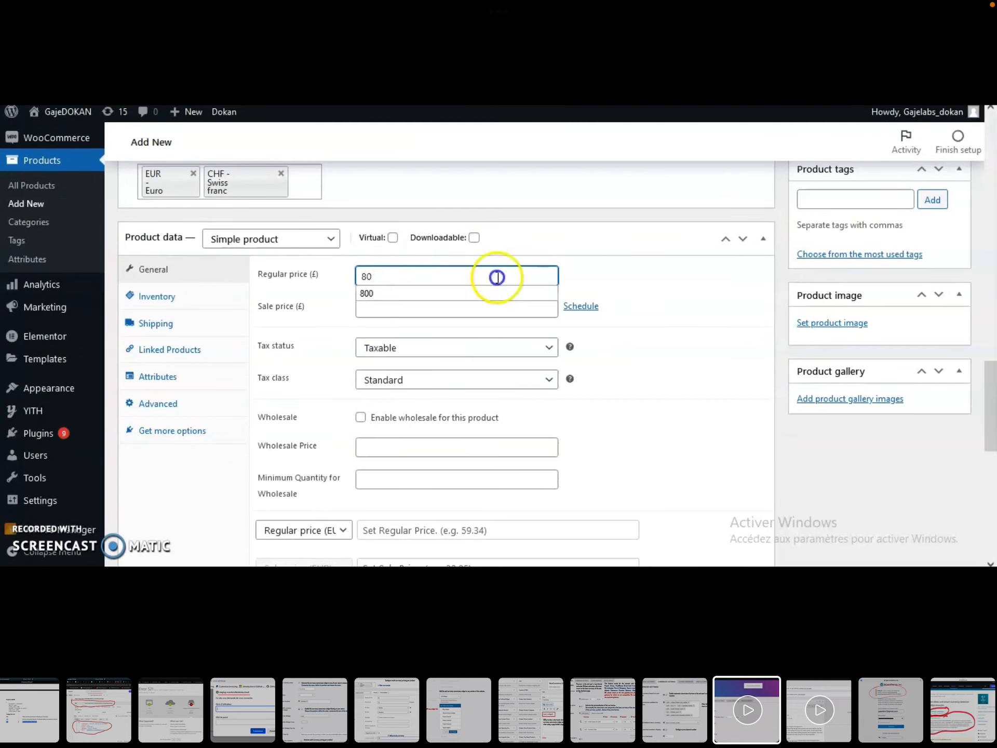
Set the product's EUR regular price to 100 and its EUR sale price to 90.
left_click_drag(993, 423, 993, 461)
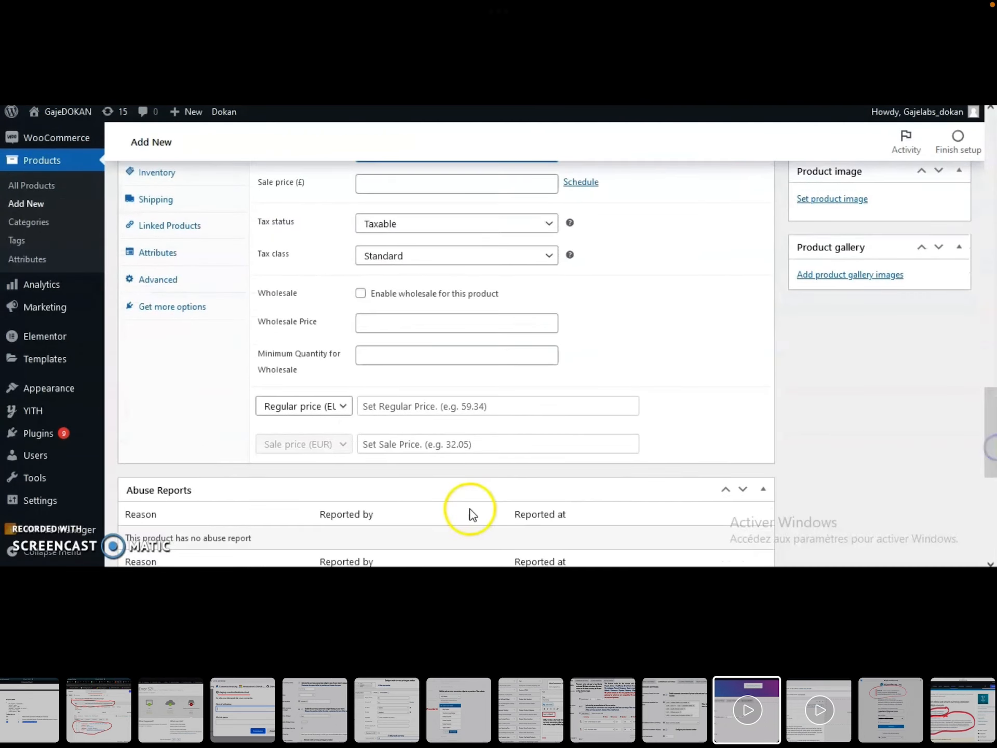
left_click(394, 406)
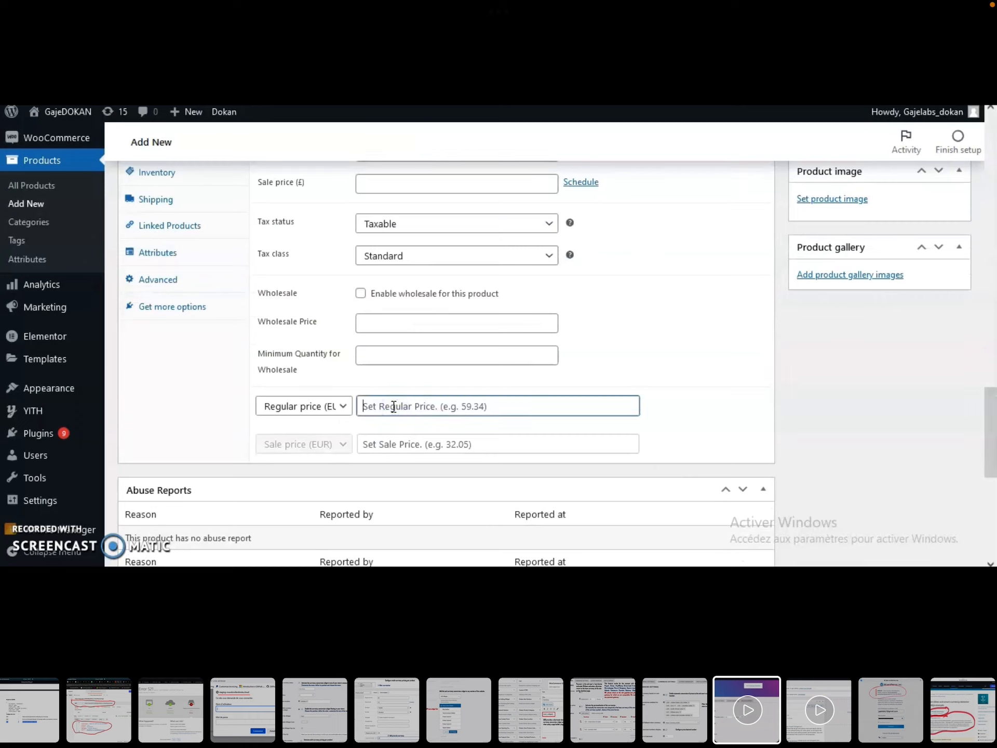
type("100")
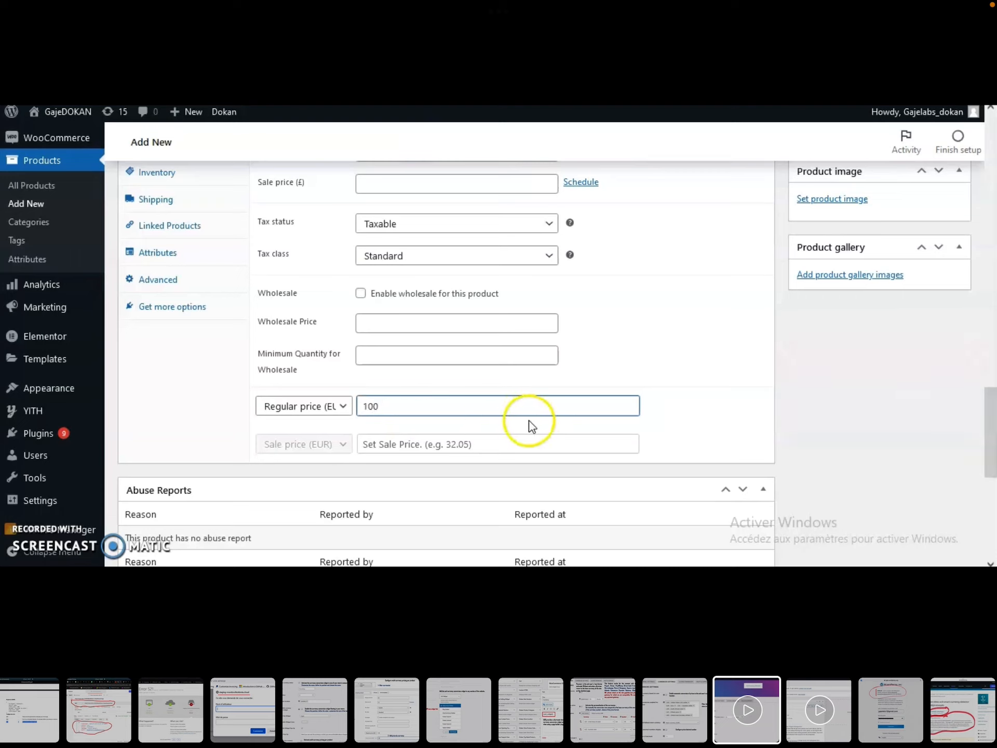
left_click(409, 447)
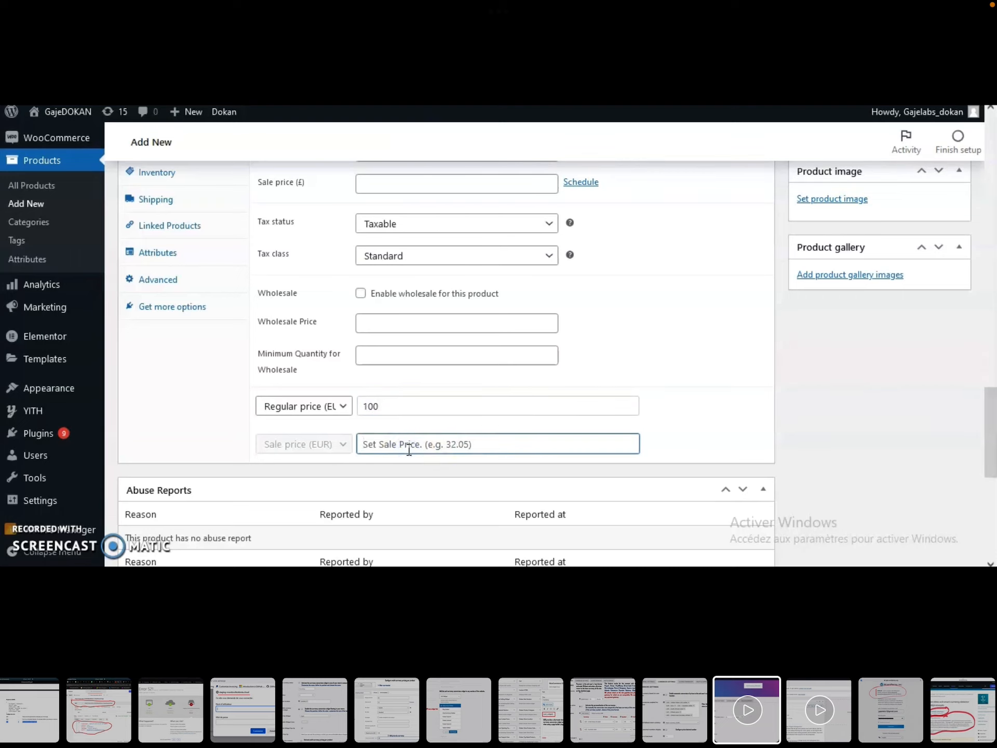
type("90")
Set the product's CHF regular price to 110 and its CHF sale price to 100.
left_click(344, 408)
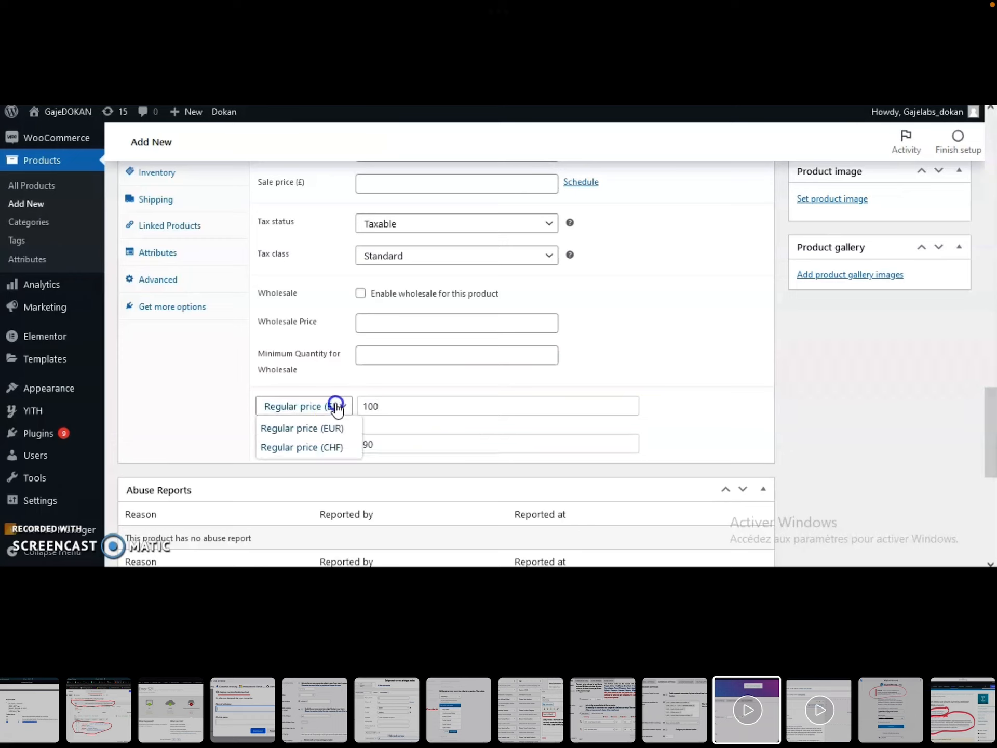
left_click(328, 448)
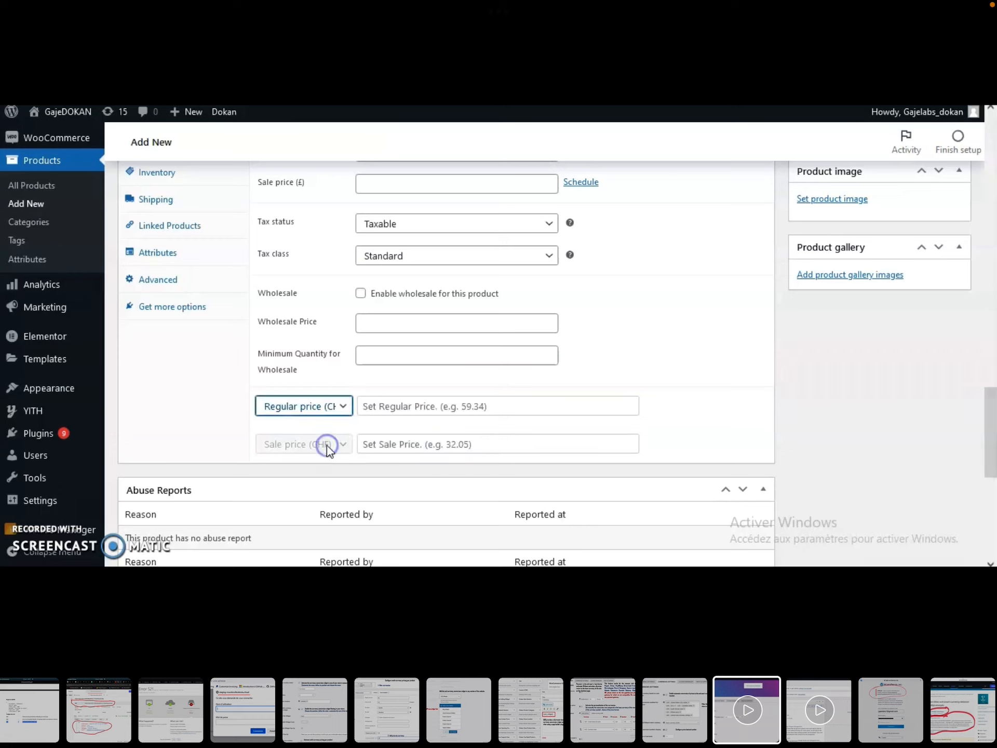
left_click(432, 404)
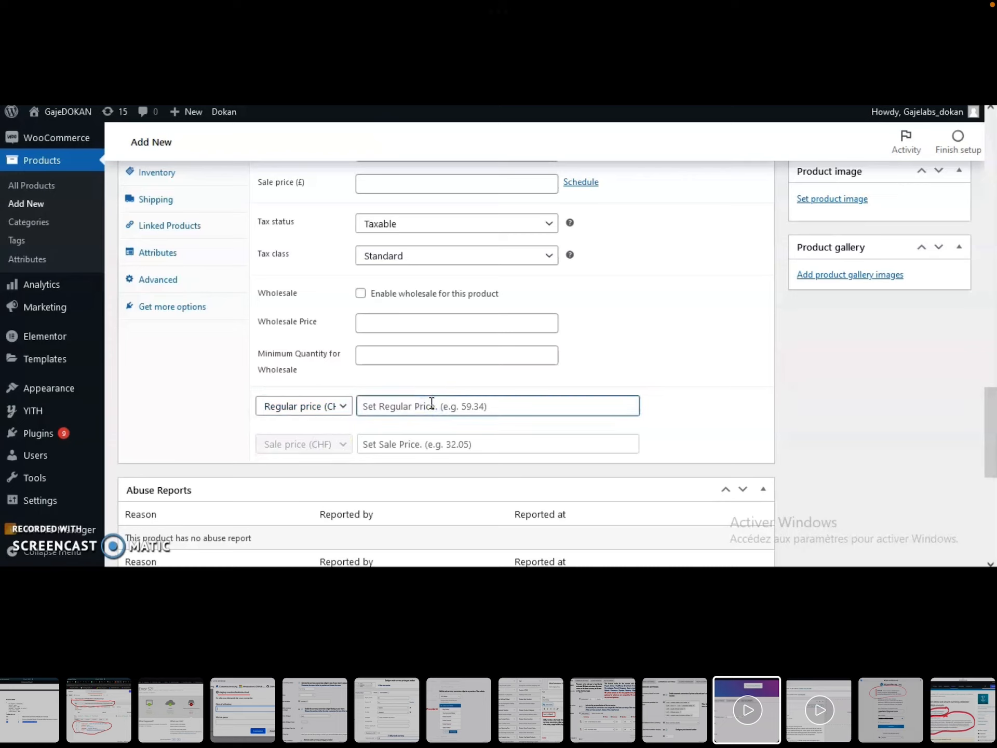
type("110")
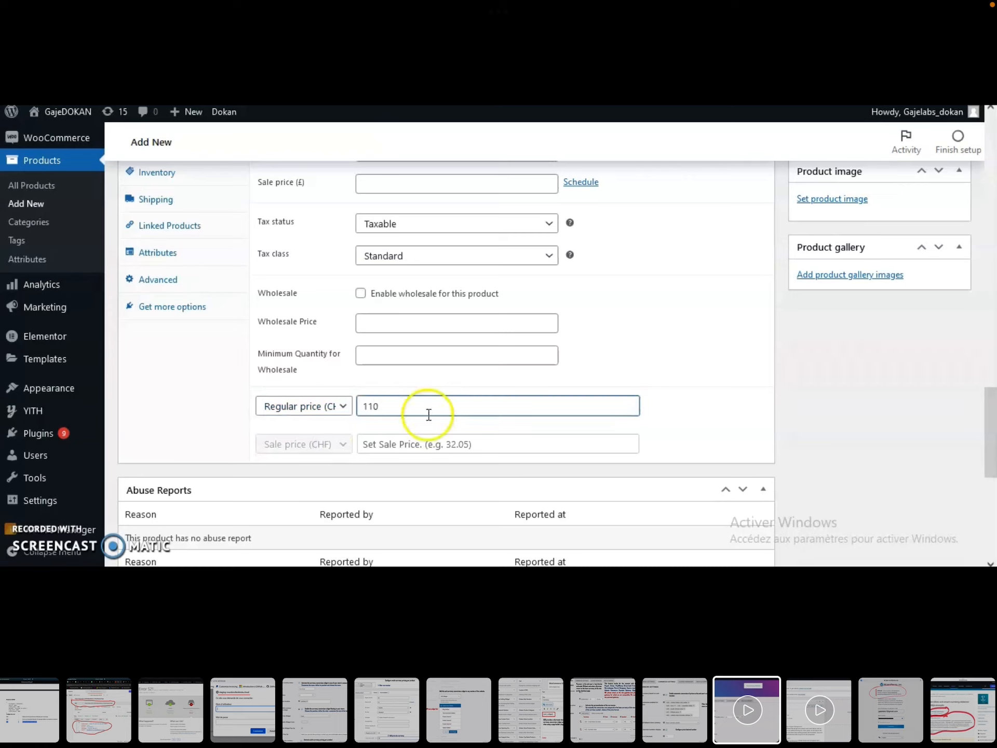
left_click(419, 441)
type("100")
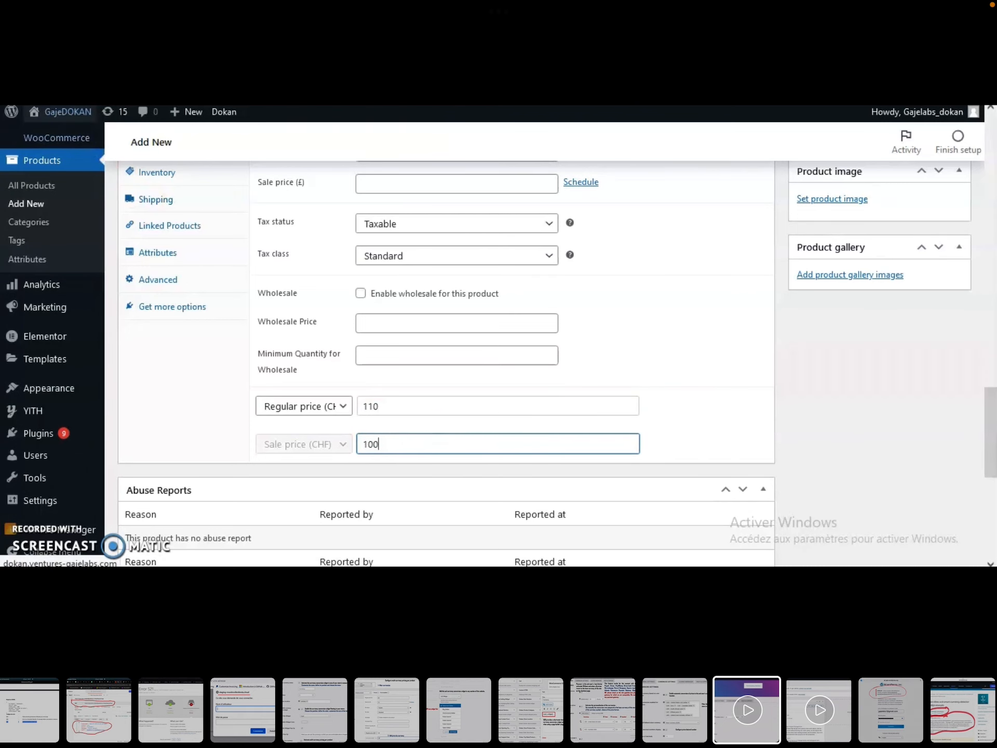
Set the brown belt picture from the media library as the product image and publish the product.
scroll(926, 436, "up", 4)
left_click(835, 429)
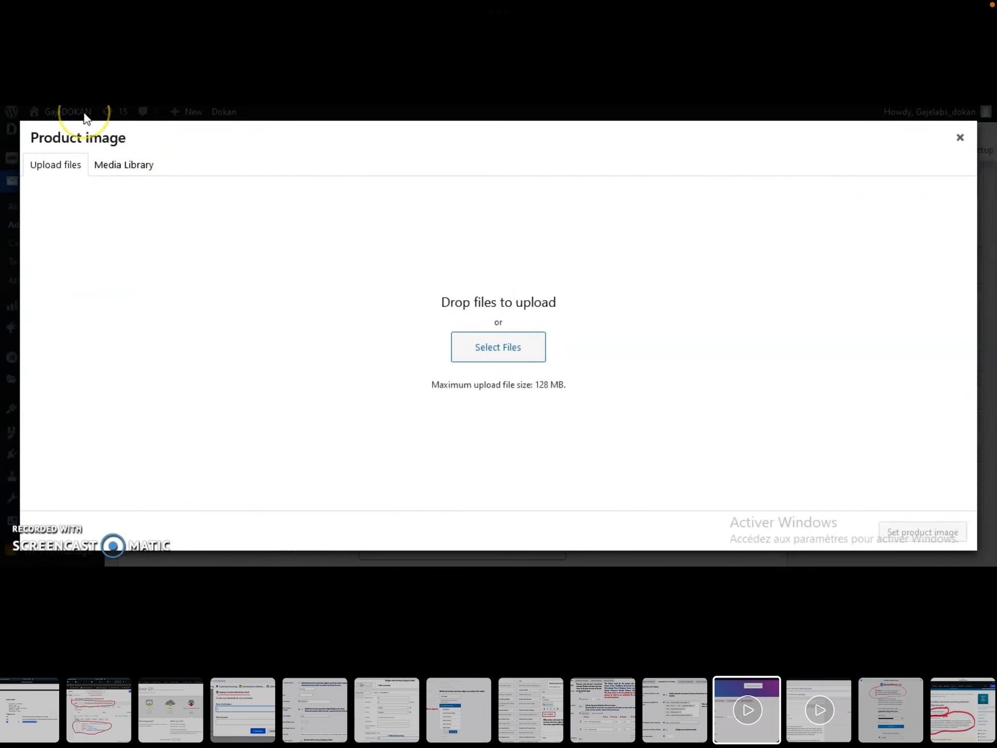
left_click(123, 164)
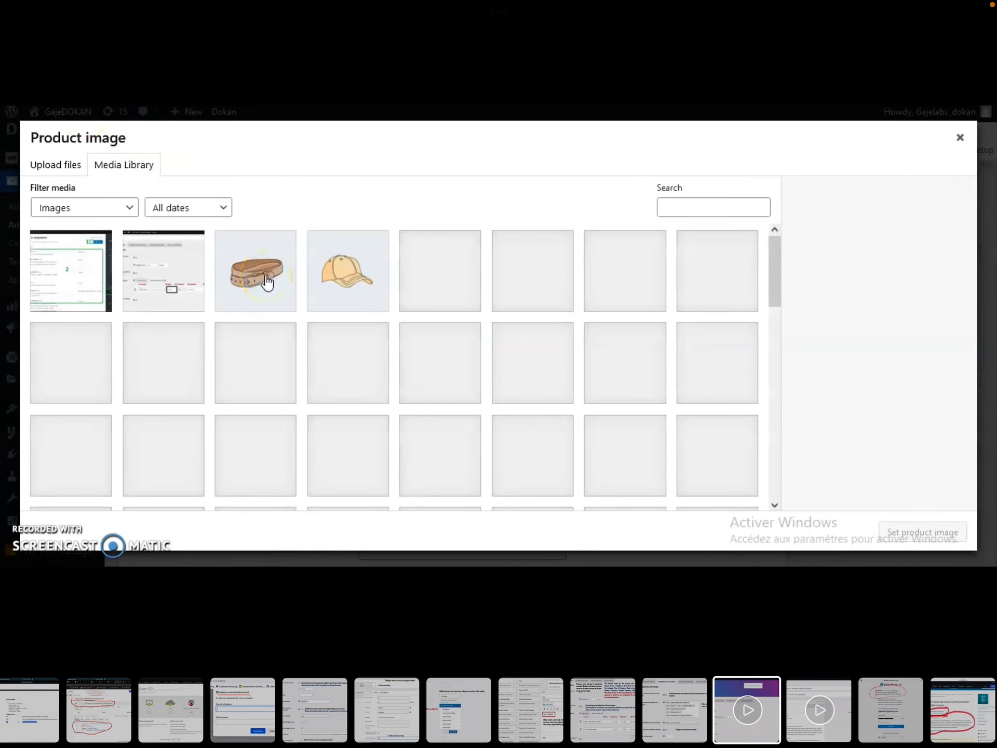
left_click(267, 283)
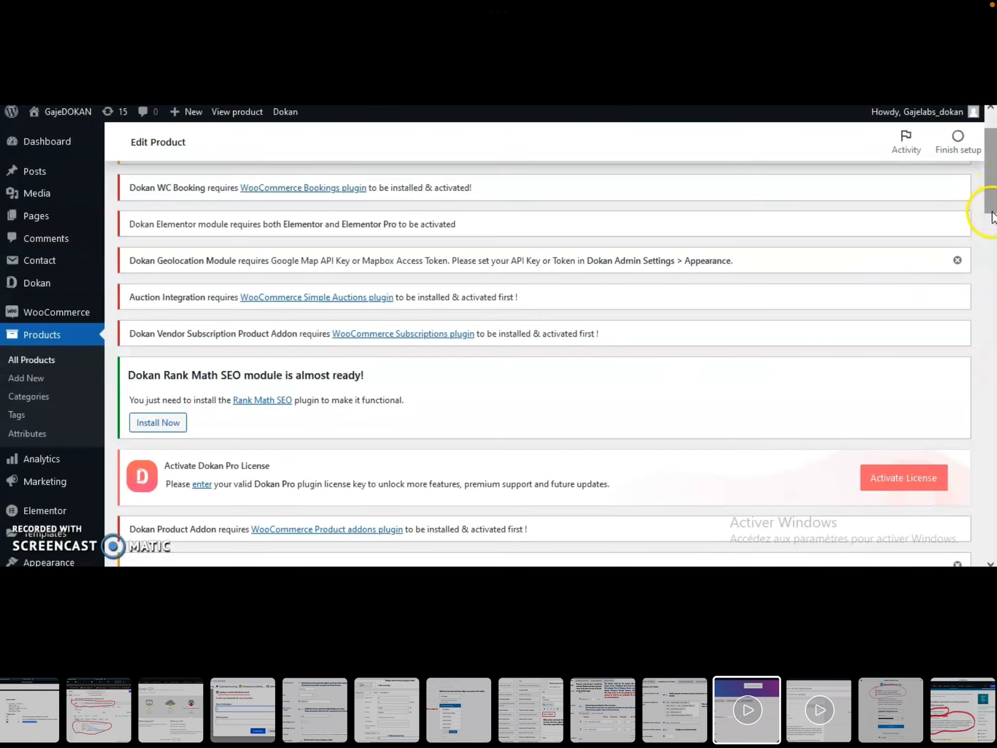
Add the SCD Widget to the WooCommerce Sidebar from the site's widget management page.
mouse_move(984, 196)
left_mouse_down()
mouse_move(992, 218)
mouse_move(983, 217)
left_mouse_up()
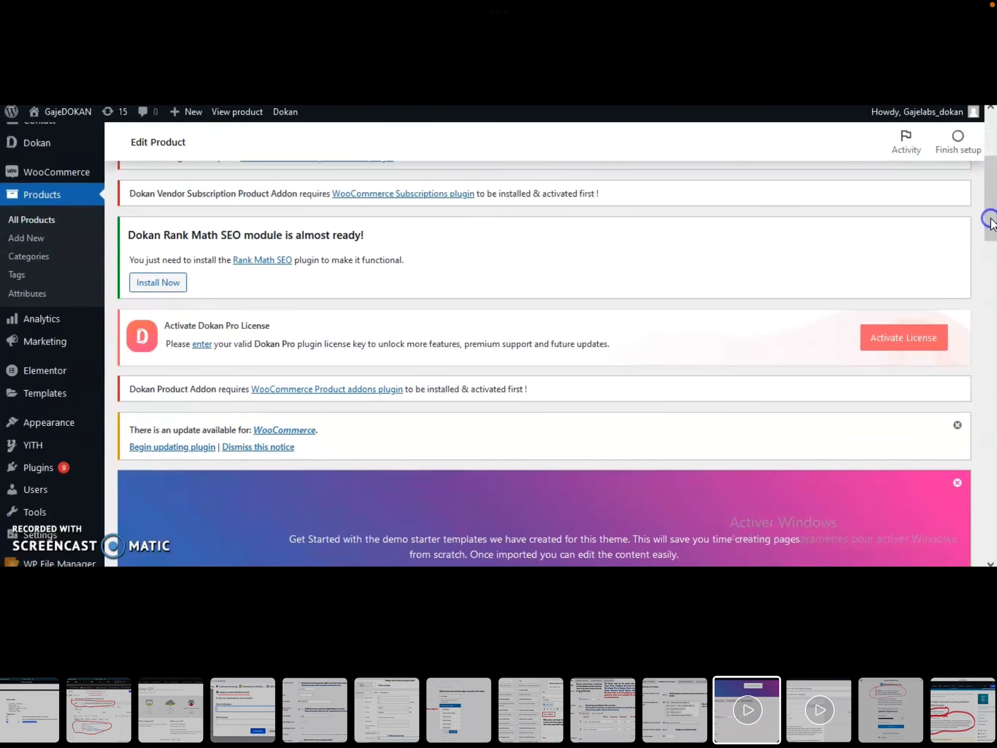
mouse_move(50, 429)
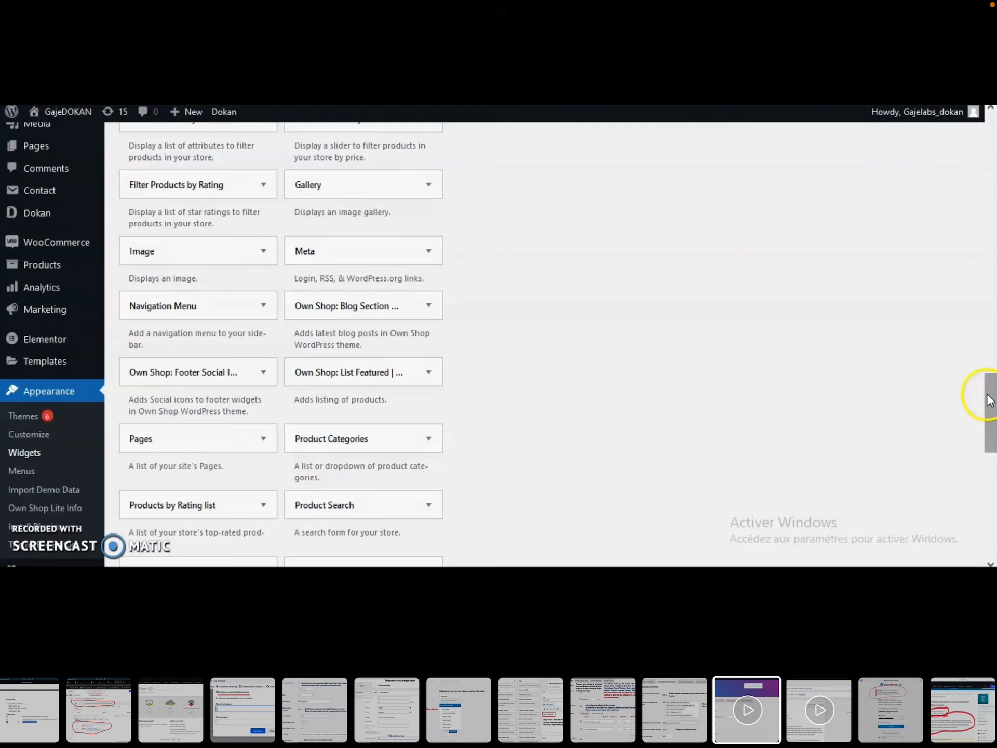
left_click_drag(991, 397, 989, 478)
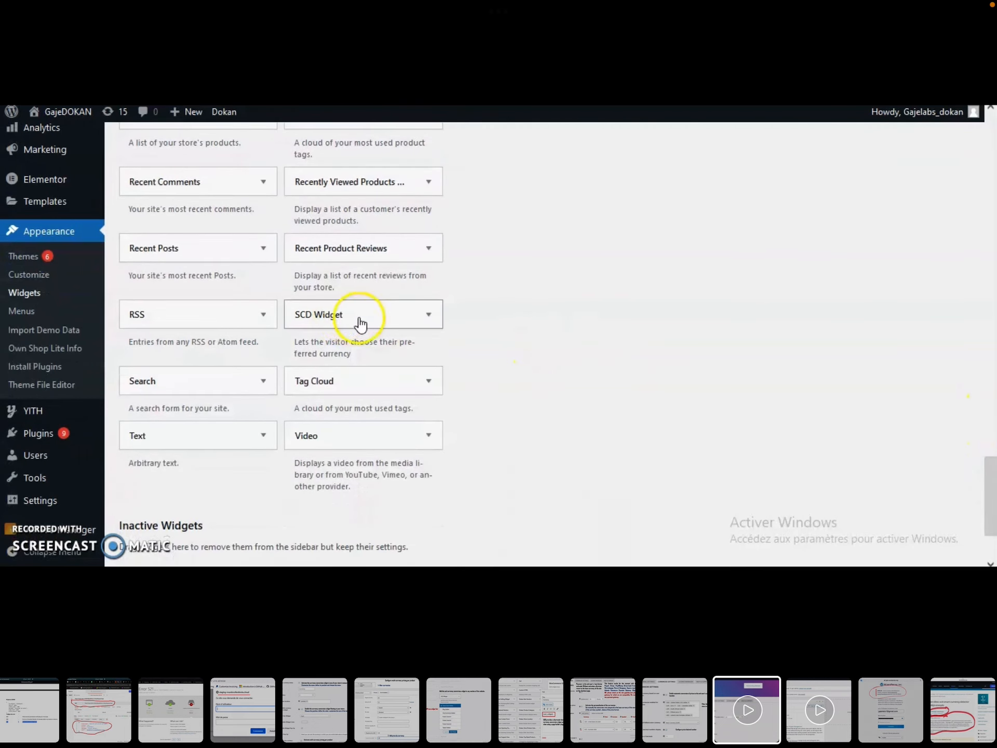
left_click(427, 315)
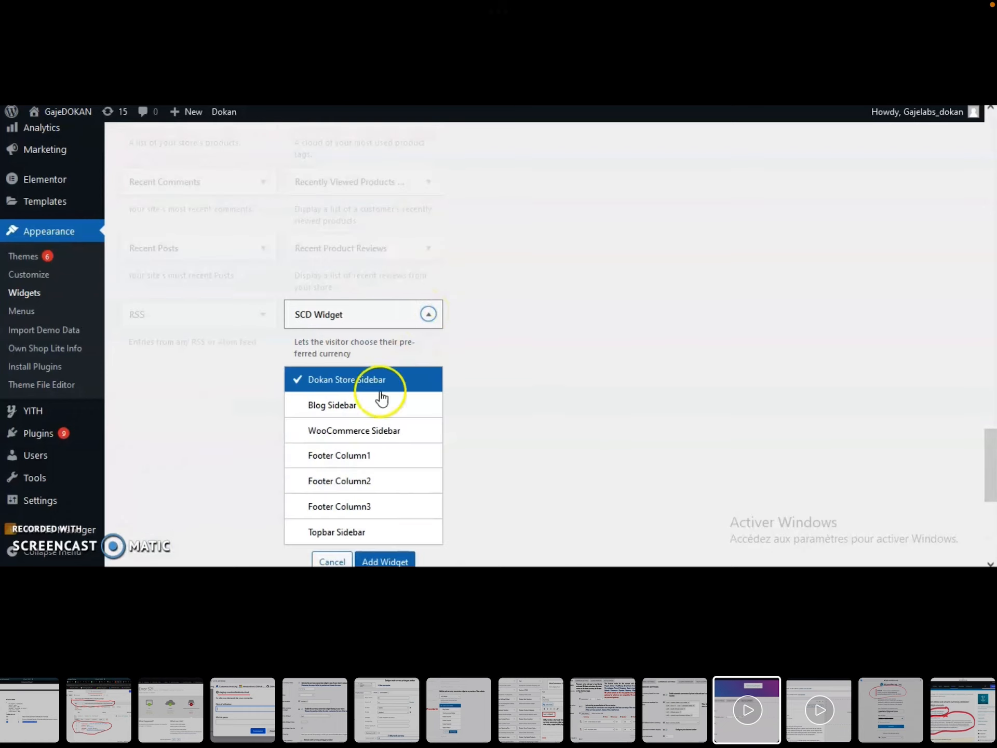
left_click(364, 436)
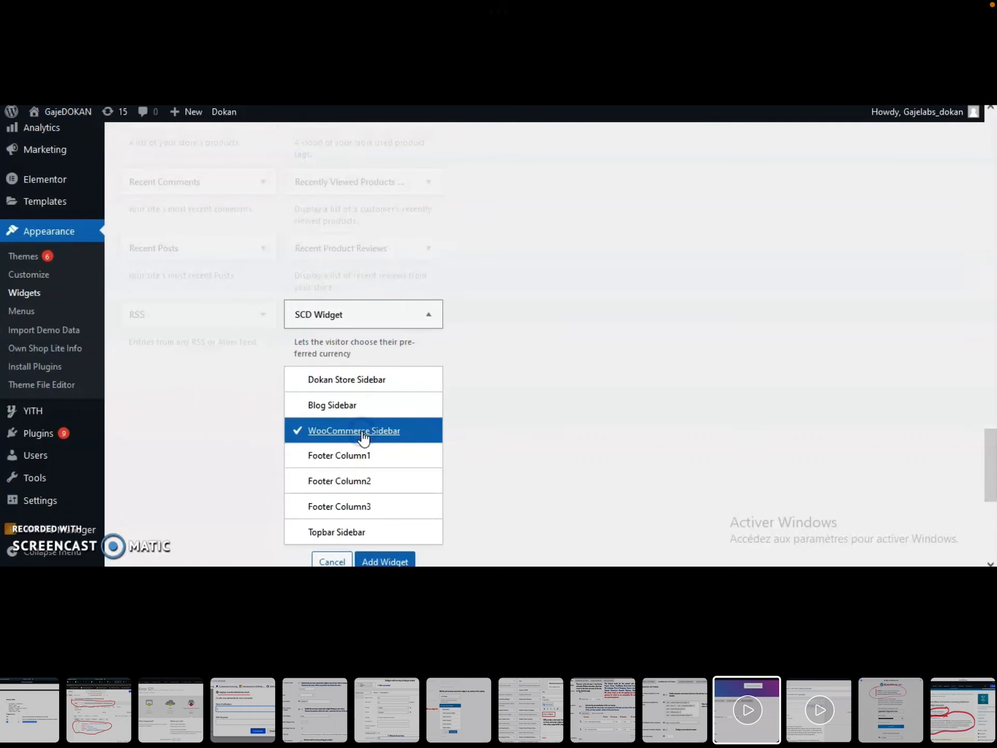
left_click(391, 562)
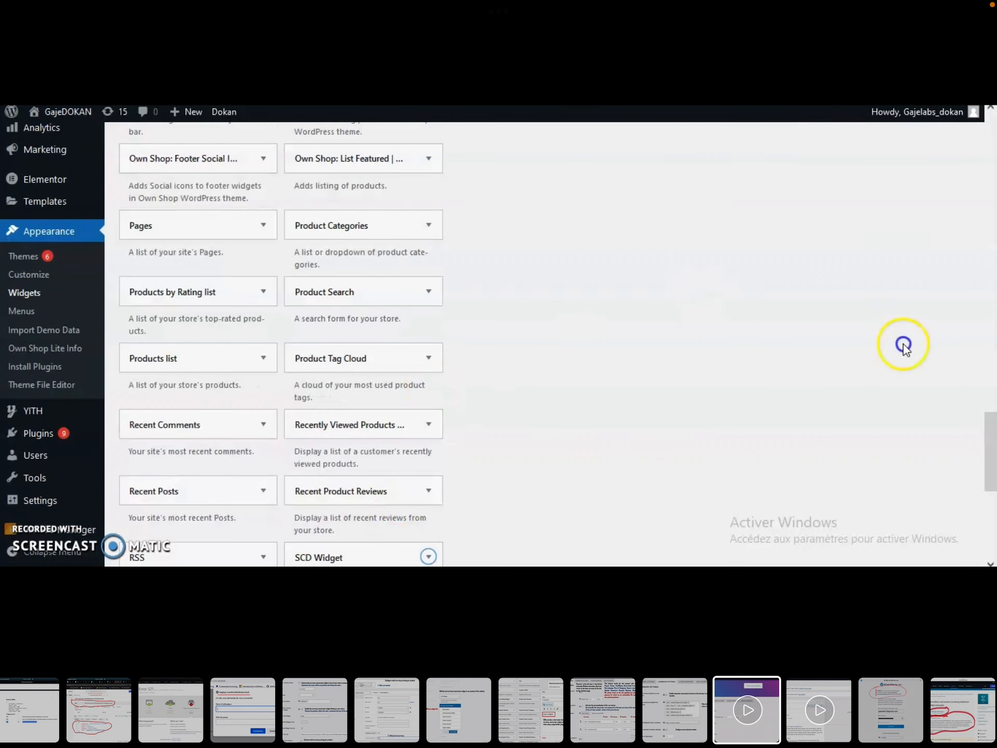
left_click_drag(989, 427, 988, 339)
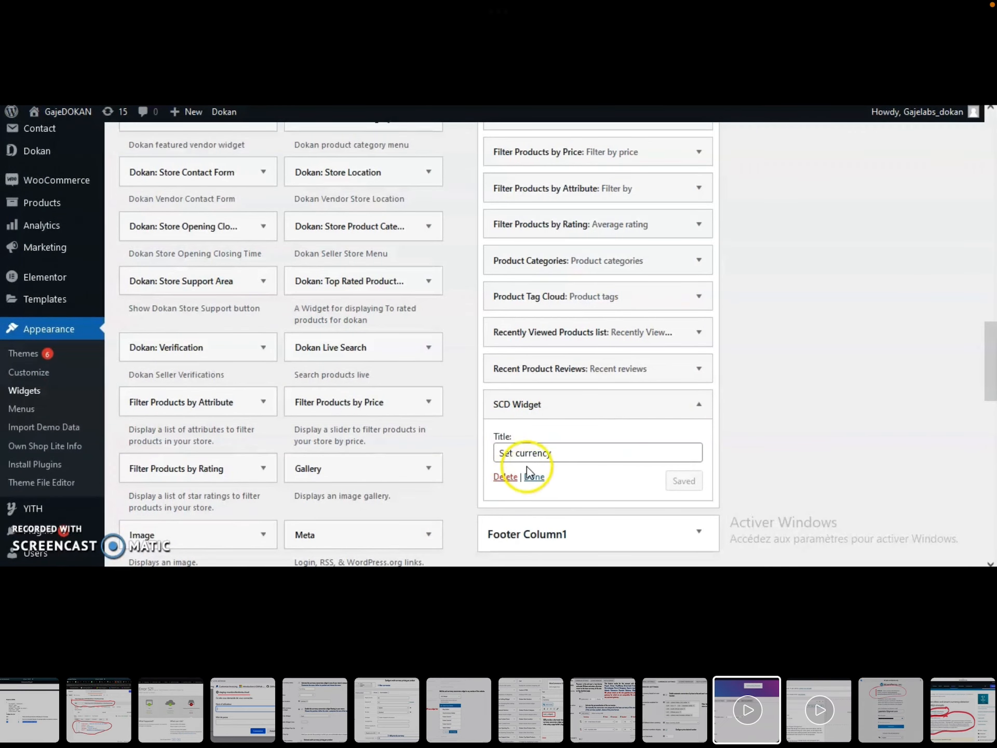
left_click(533, 478)
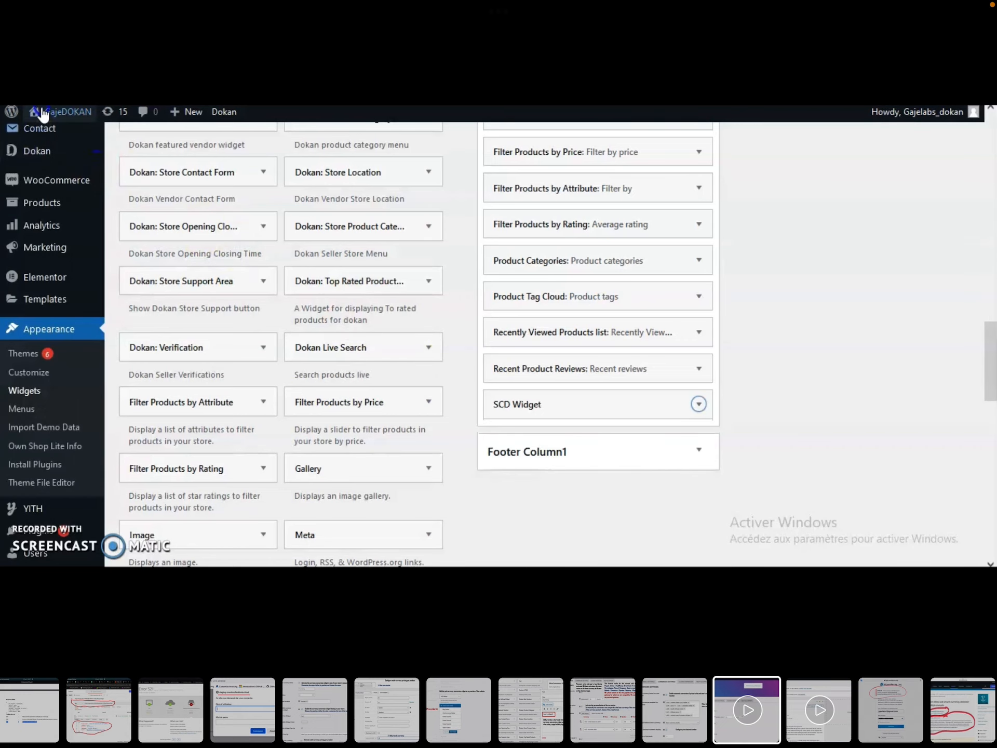
Add a Text widget to Footer Column1.
left_click_drag(990, 347, 988, 503)
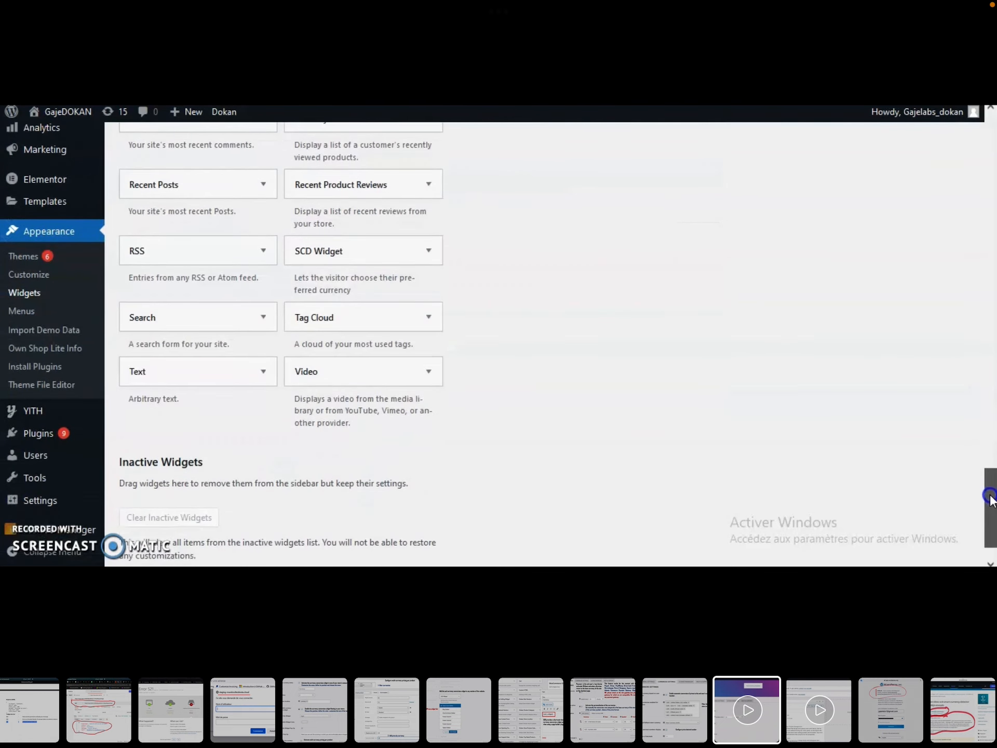
left_click(262, 372)
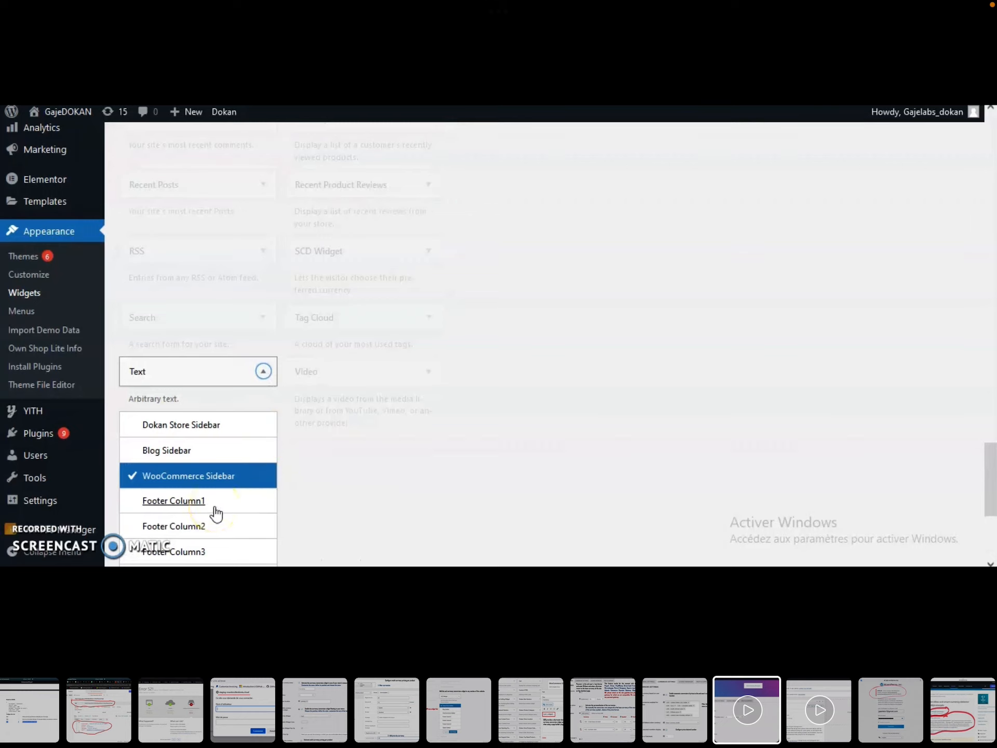
left_click(172, 504)
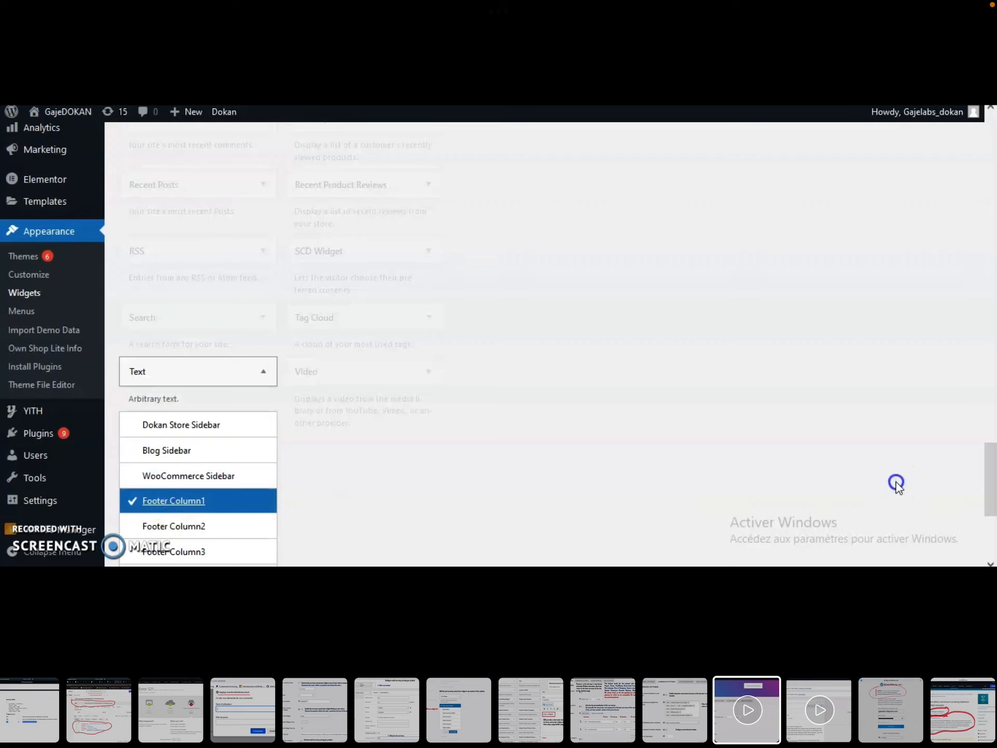
left_click_drag(990, 472, 988, 508)
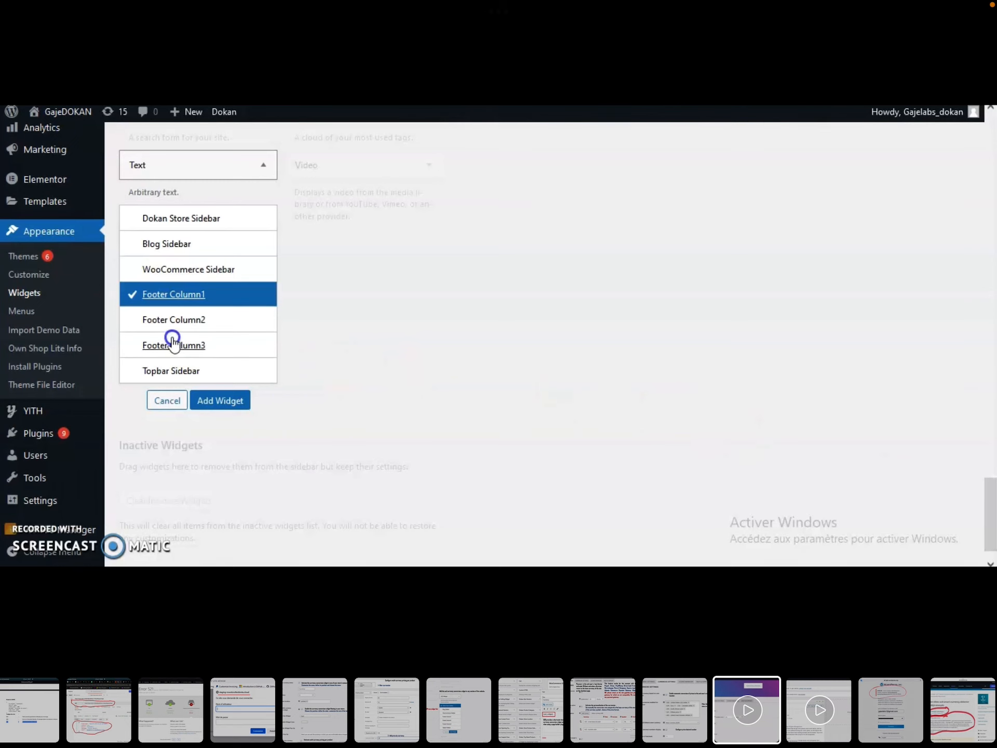
left_click(224, 390)
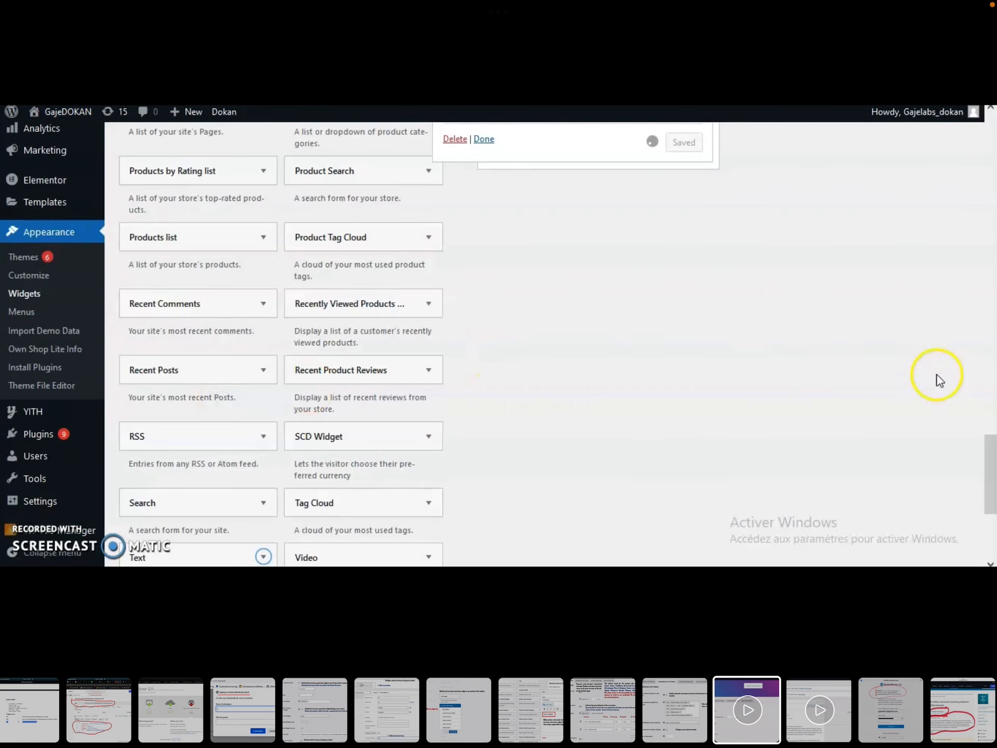
Title the new footer text widget Currency, enter the shortcode [scd_widget] as its content and save it.
left_click_drag(992, 475, 990, 426)
left_click(551, 210)
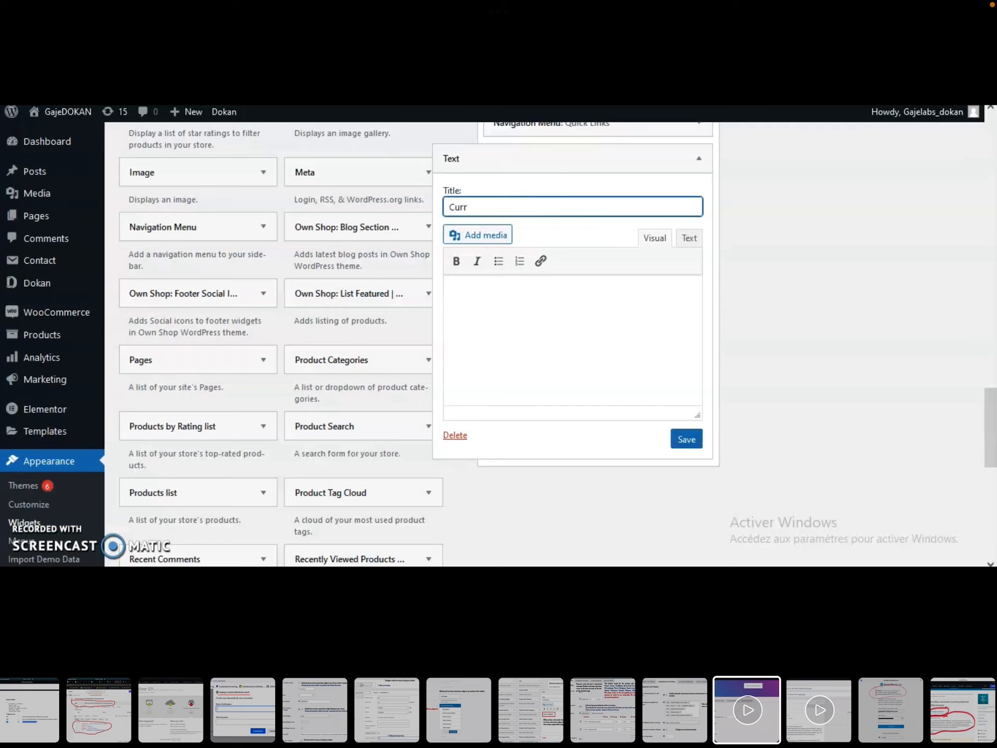
left_click(494, 288)
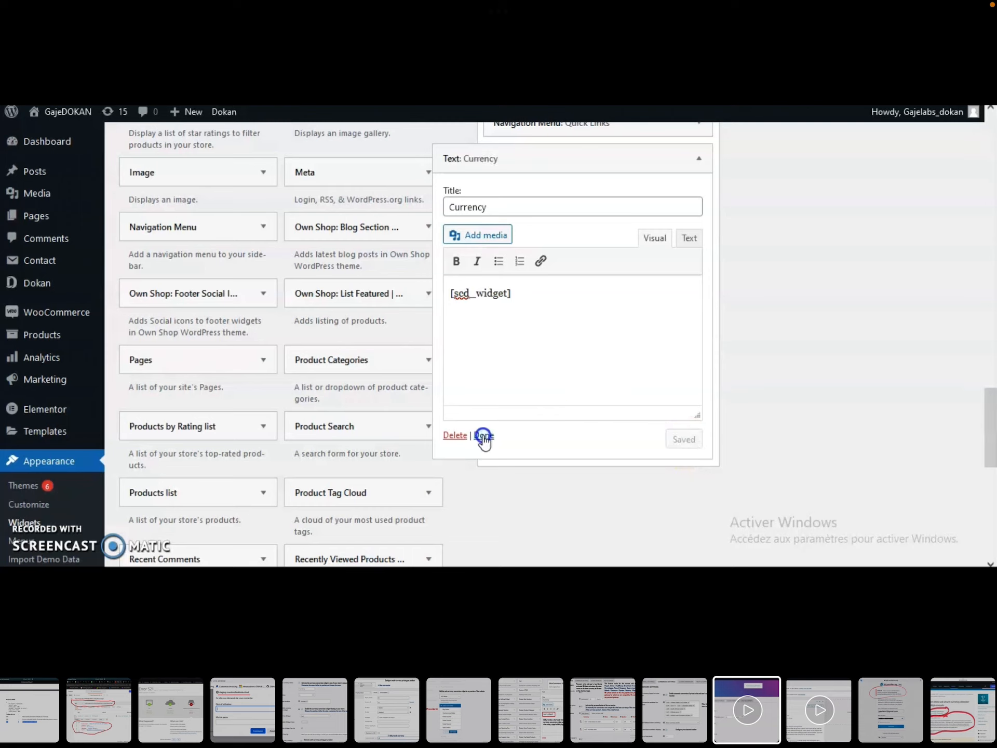
left_click(484, 436)
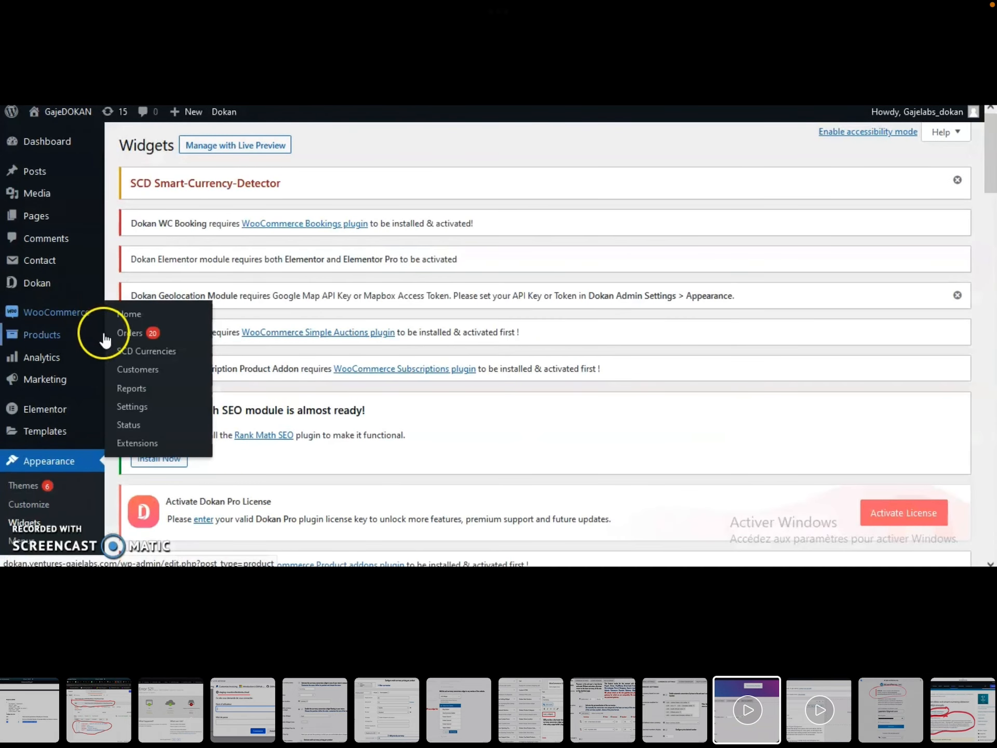
Examine the storefront's currency switchers on the shop page, including the choices offered by the Set currency sidebar widget.
mouse_move(44, 308)
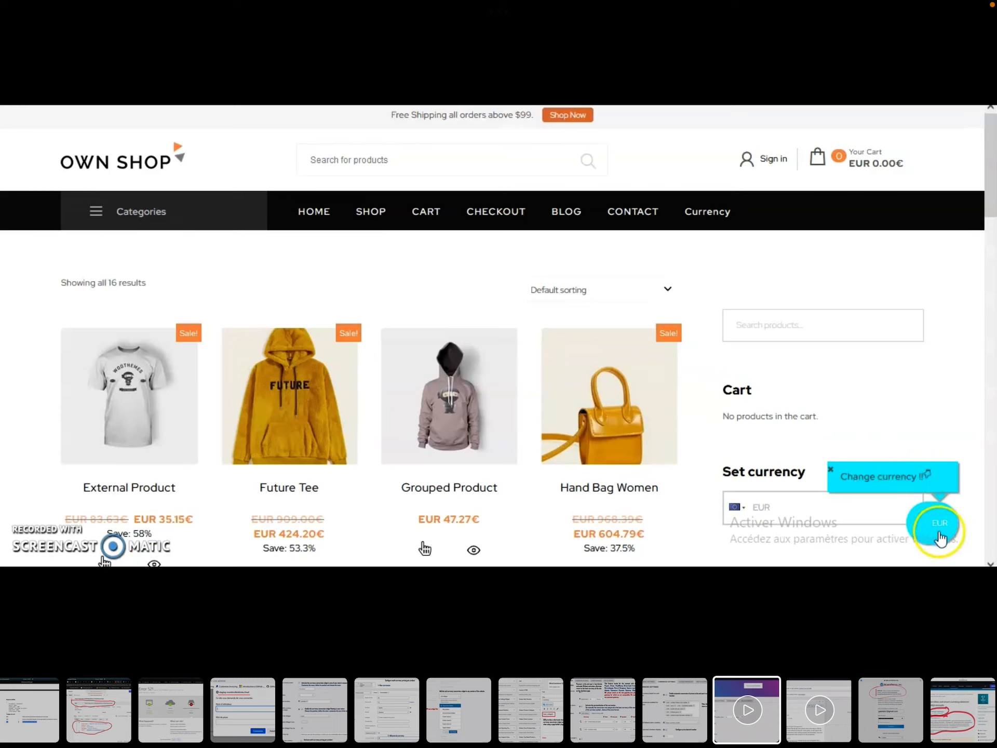
mouse_move(686, 207)
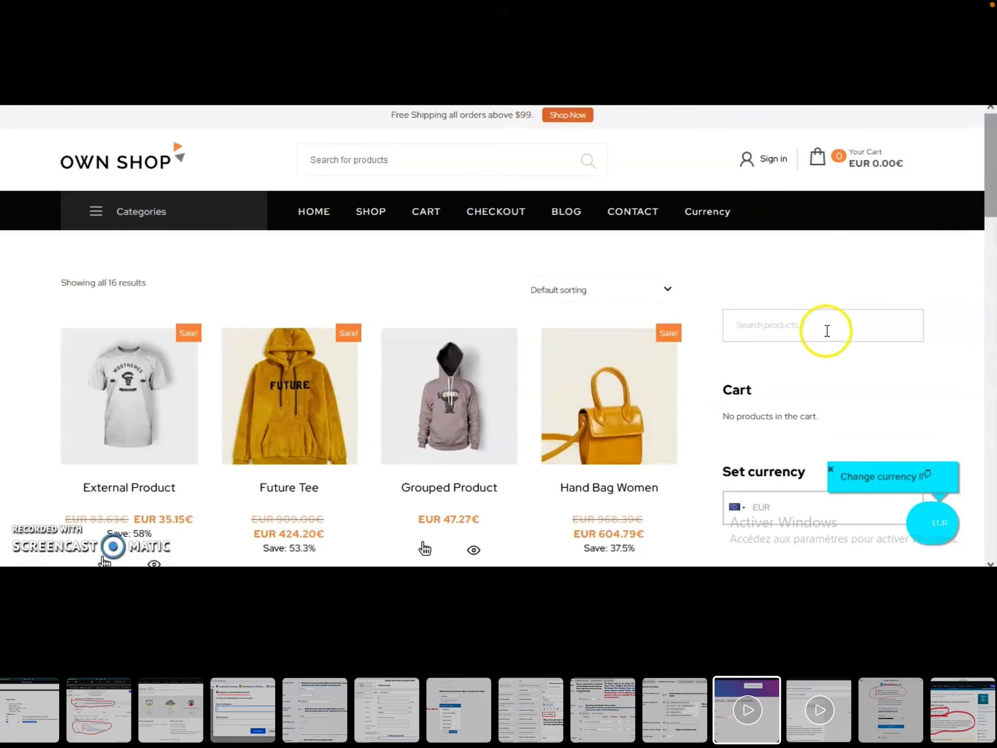
left_click_drag(992, 173, 992, 227)
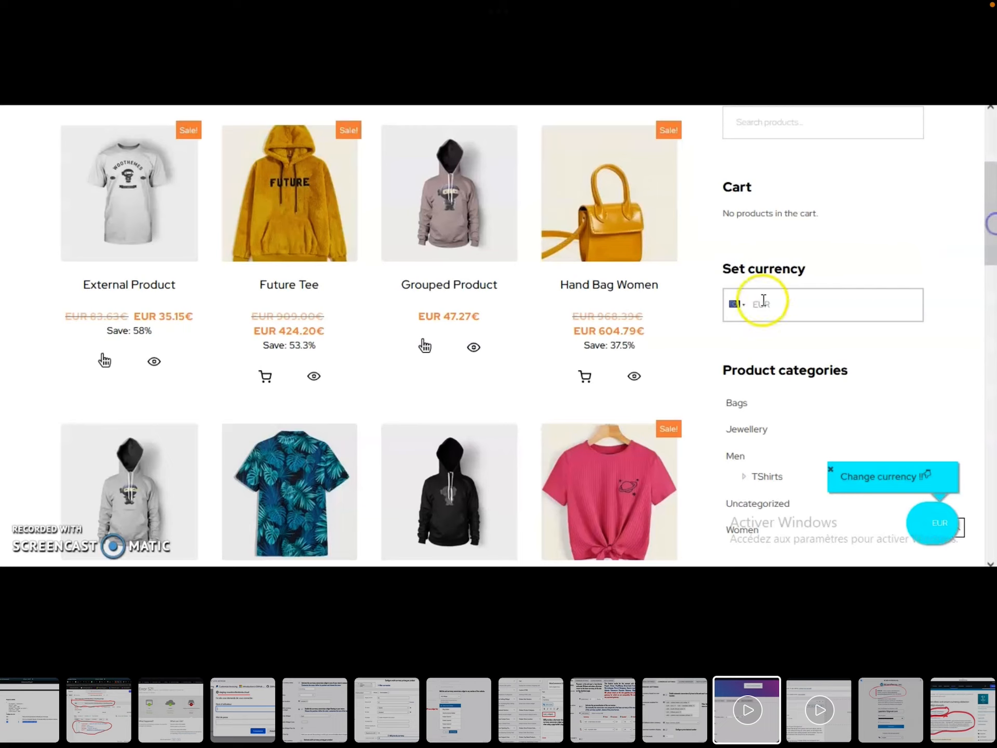
left_click(743, 308)
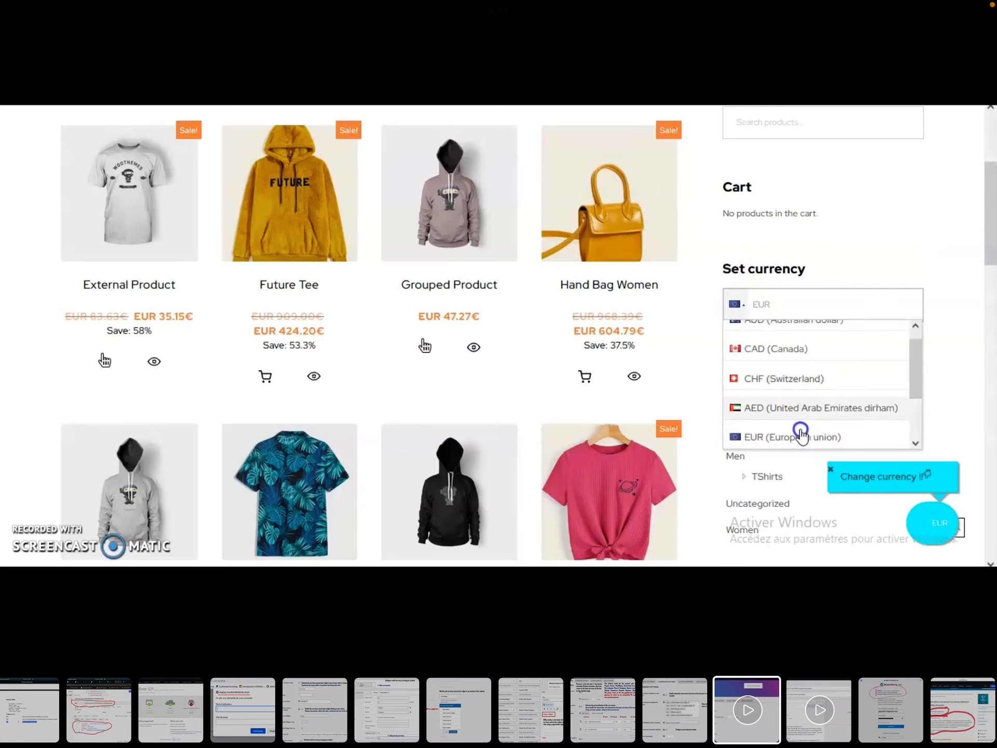
left_click_drag(916, 364, 916, 320)
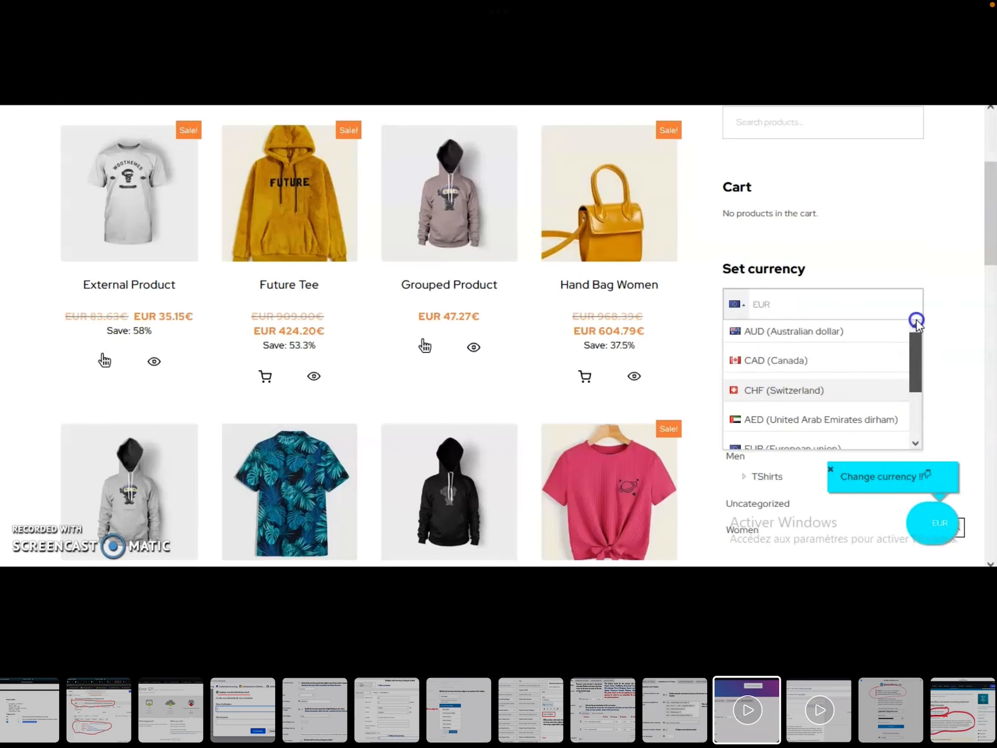
left_click_drag(991, 200, 993, 171)
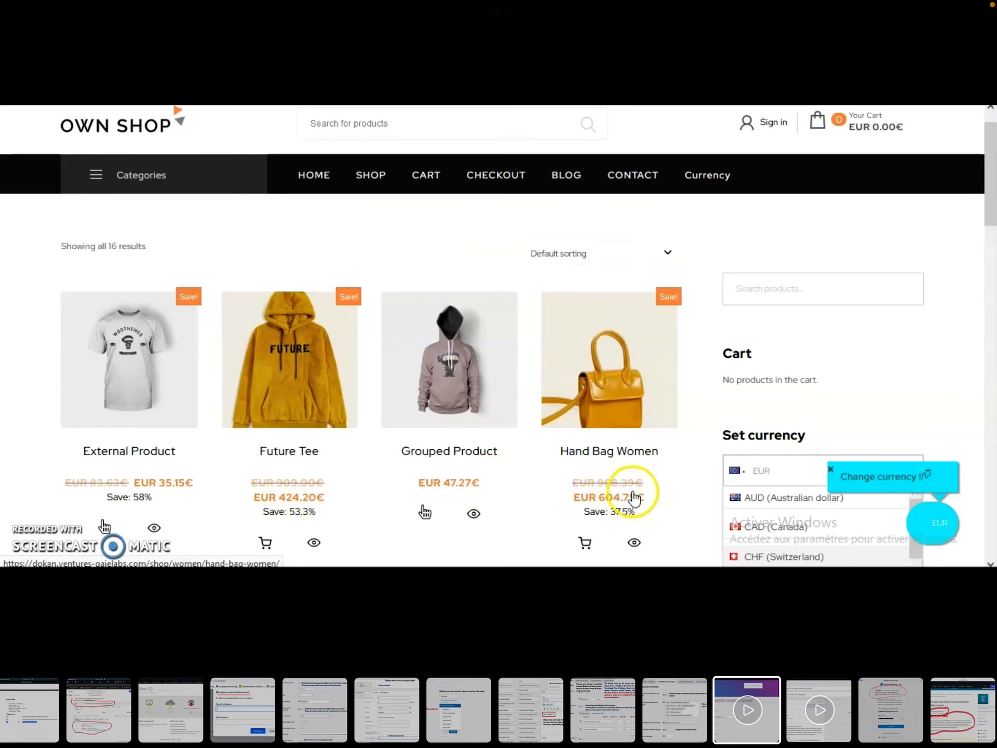
left_click_drag(992, 212, 984, 240)
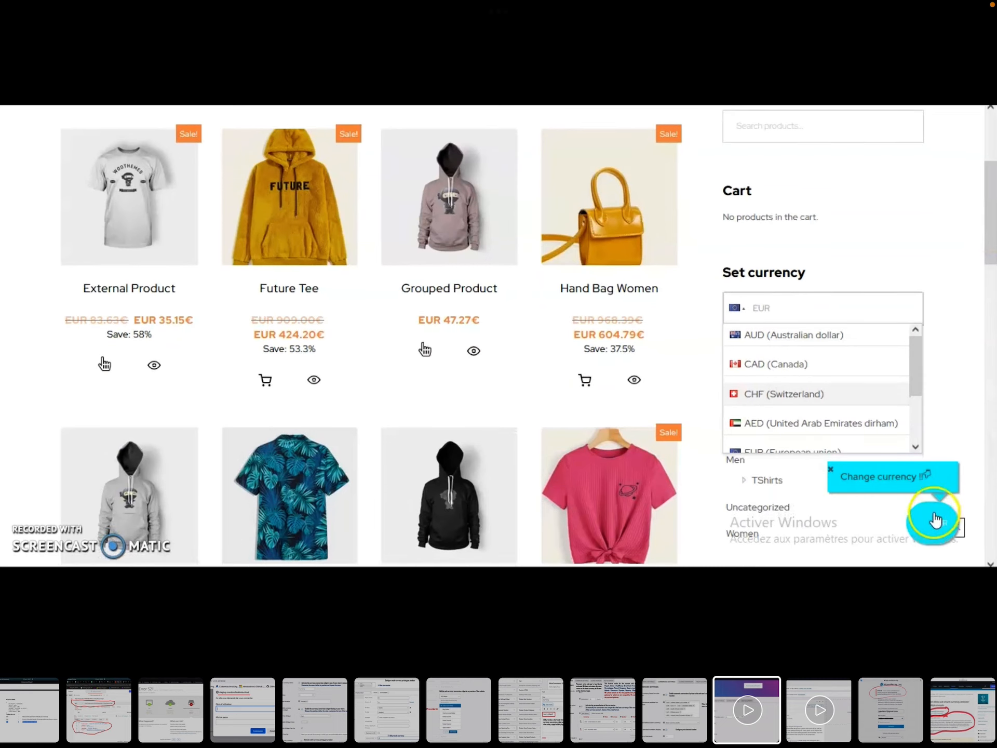
Switch the shop's currency to USD through the floating converter and review the currencies offered in the navigation bar.
left_click(936, 519)
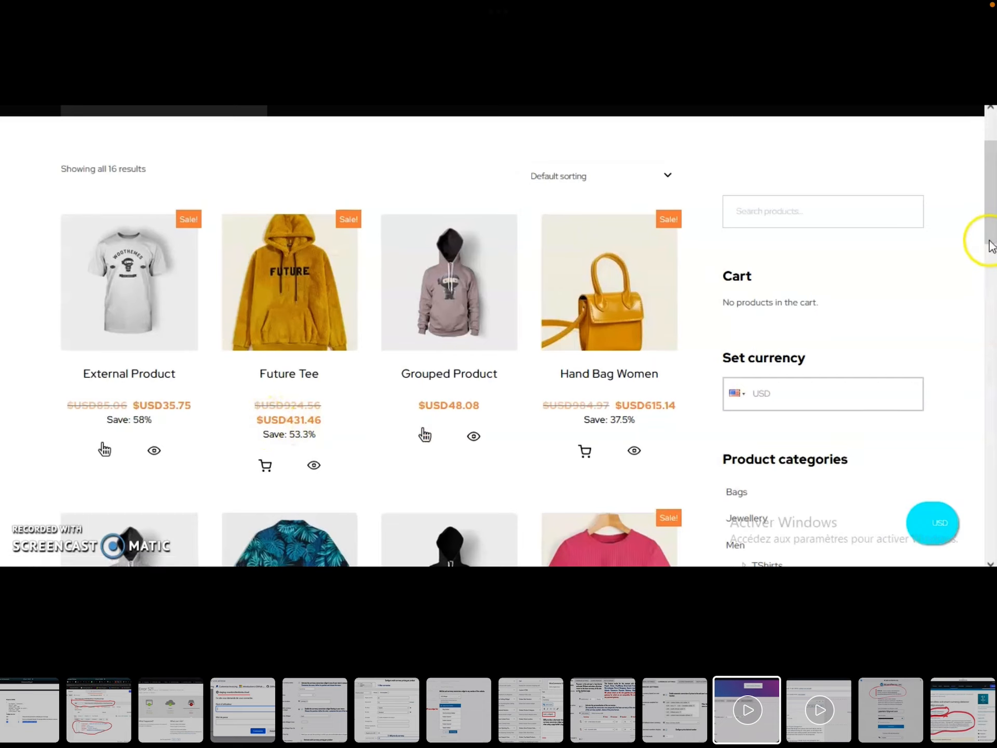
left_click_drag(989, 239, 989, 211)
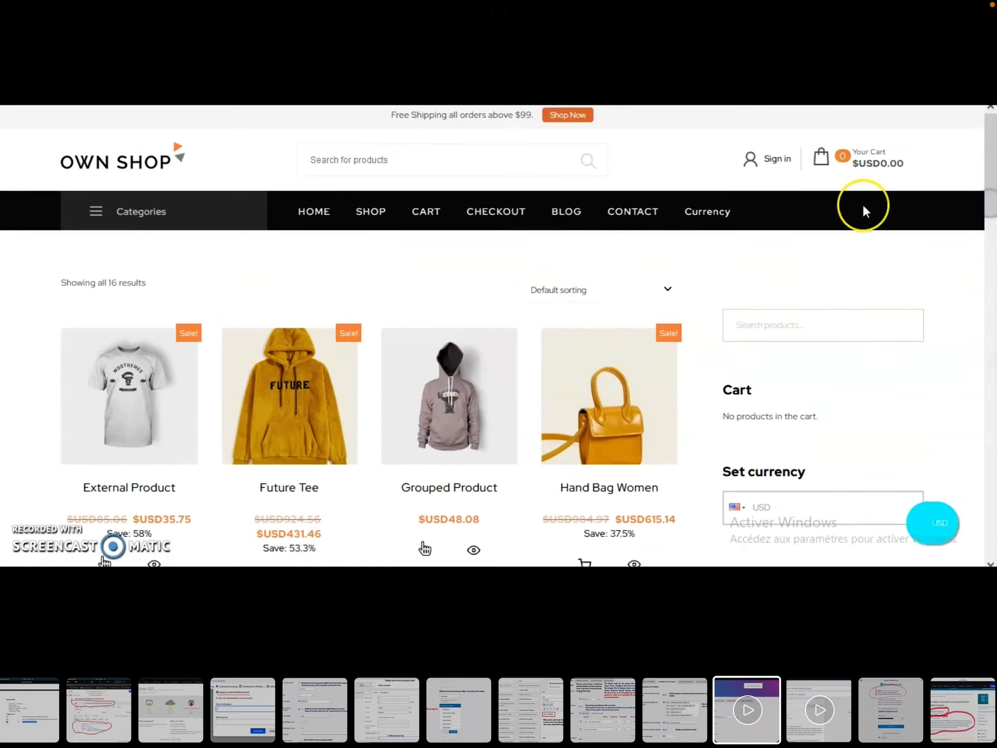
mouse_move(717, 203)
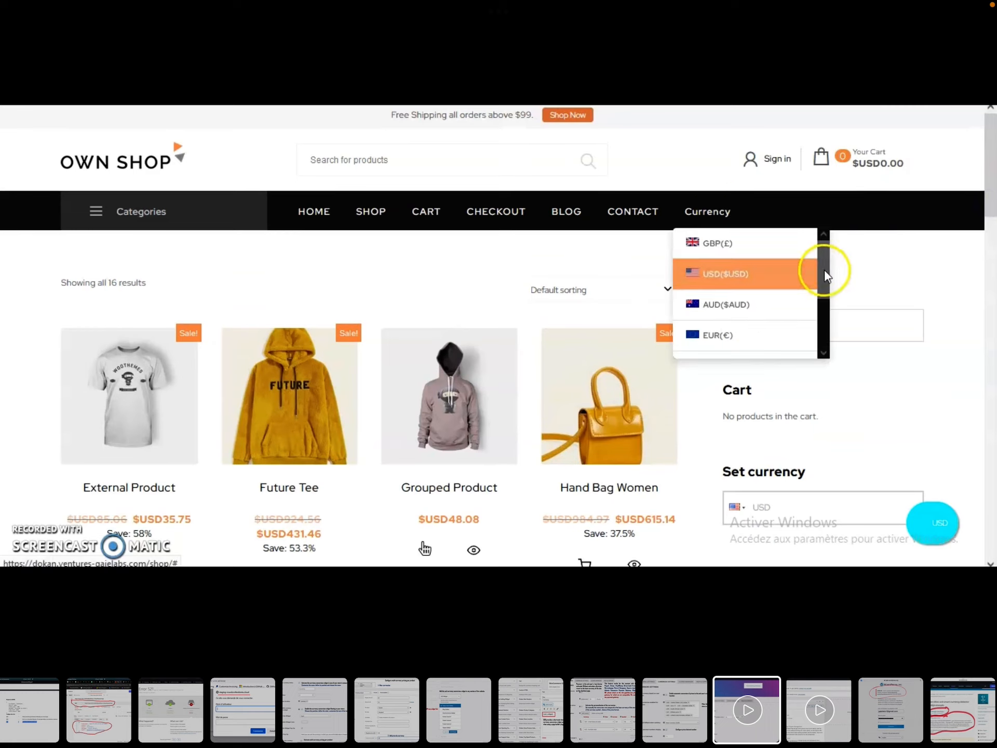
left_click_drag(825, 270, 825, 291)
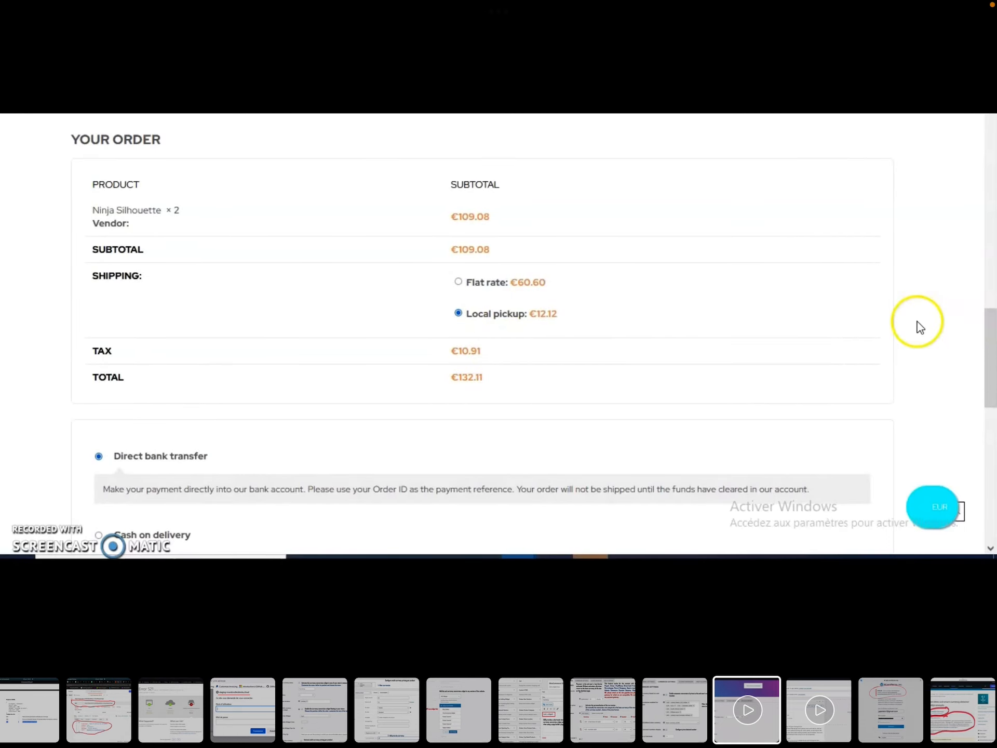
Place the checkout order for two Ninja Silhouette items with local pickup and direct bank transfer.
left_click_drag(989, 330, 992, 380)
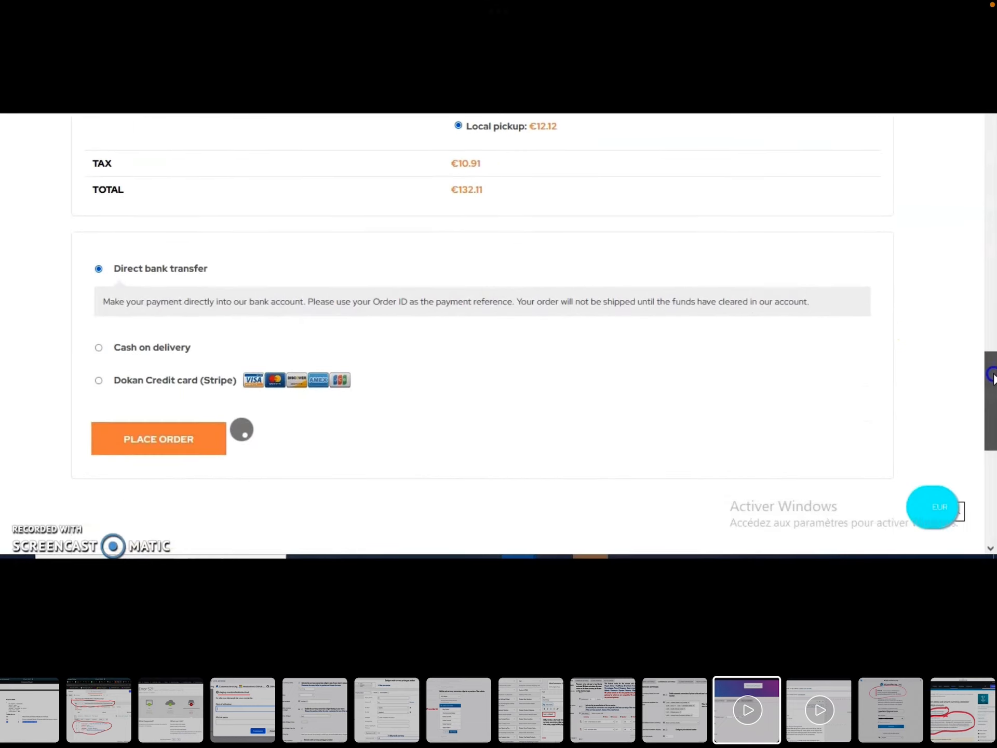
left_click(151, 439)
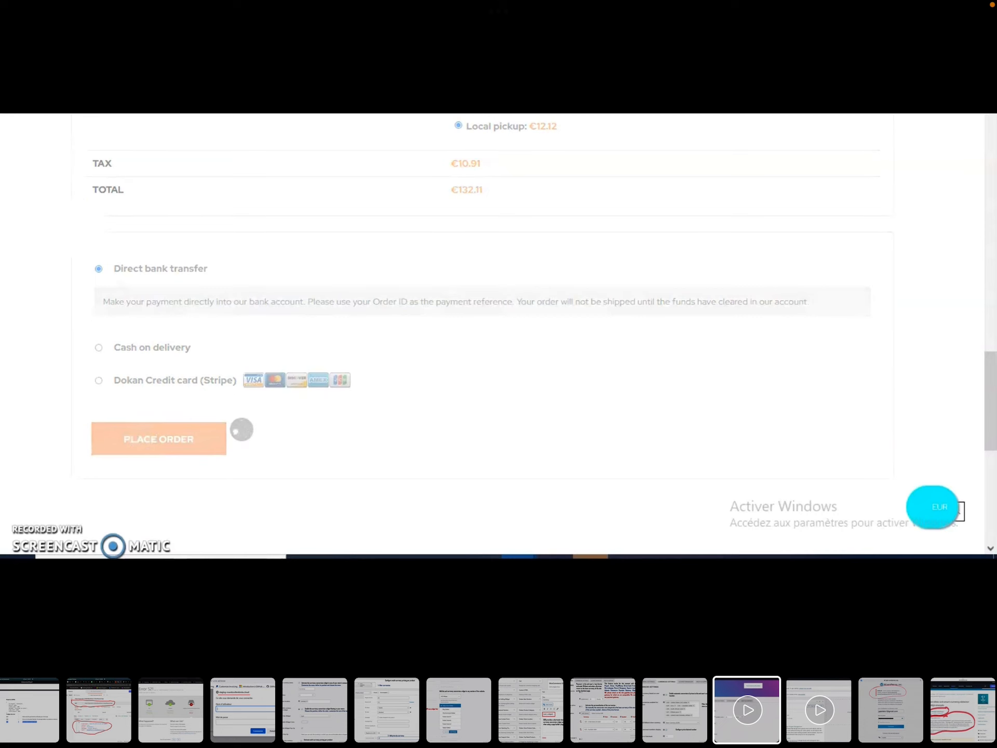